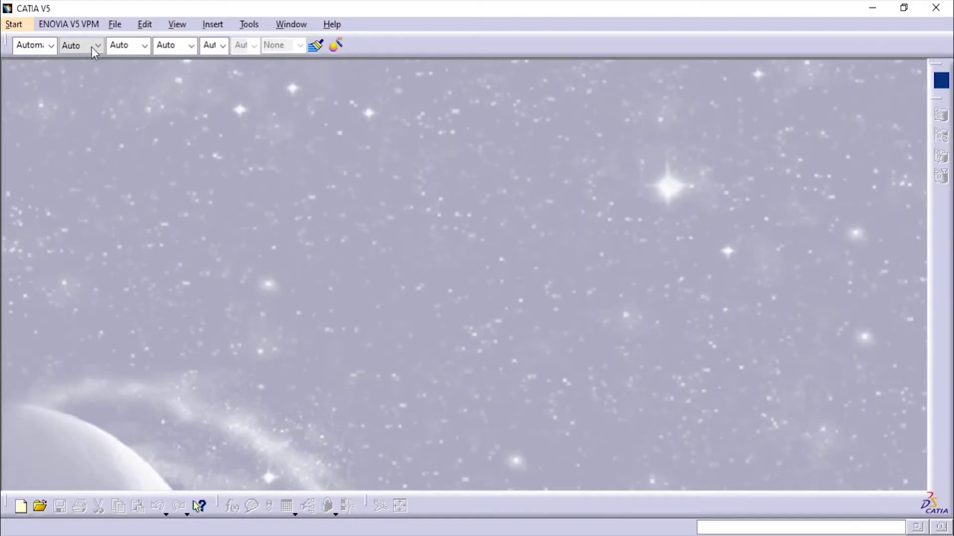
# Step: Create a new Part Design part named Body
pyautogui.click(14, 24)
pyautogui.moveTo(75, 59)
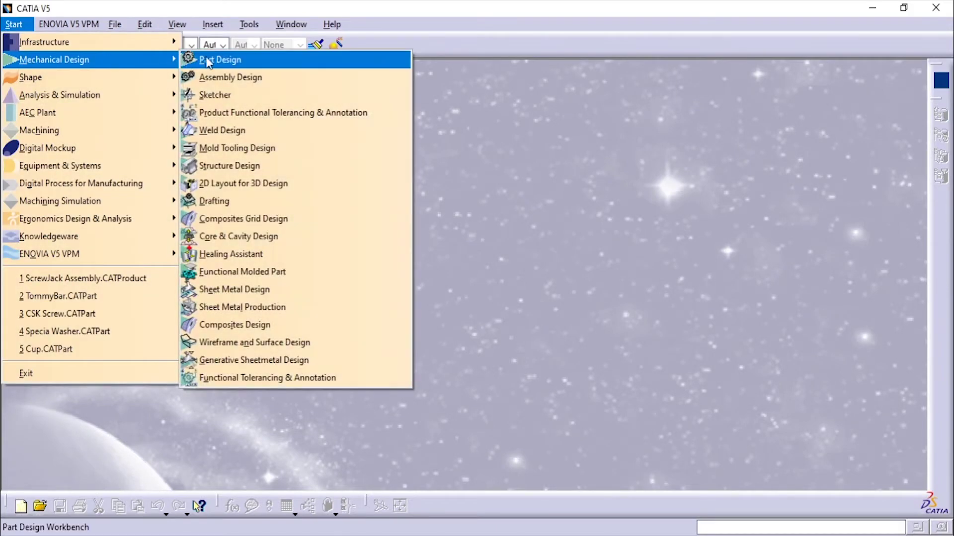
pyautogui.click(207, 60)
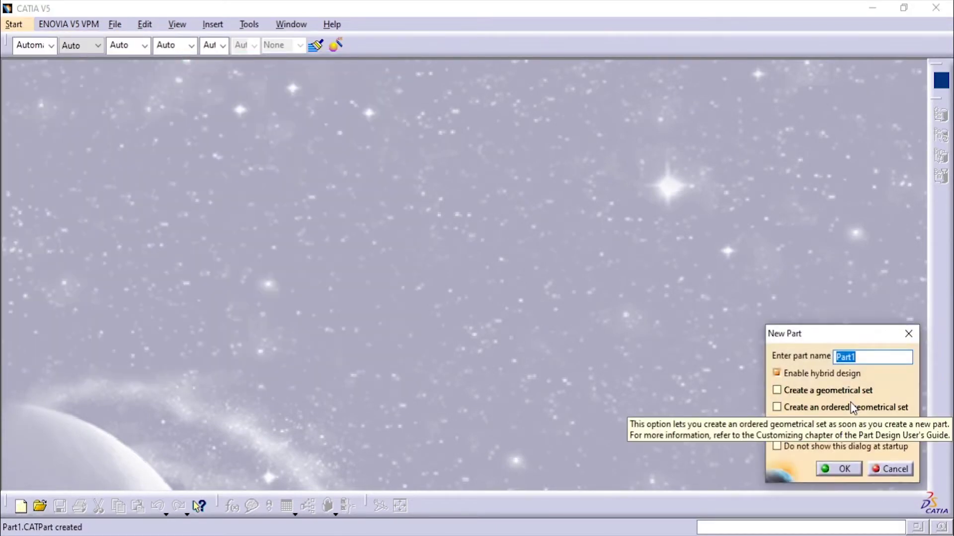
pyautogui.write('B')
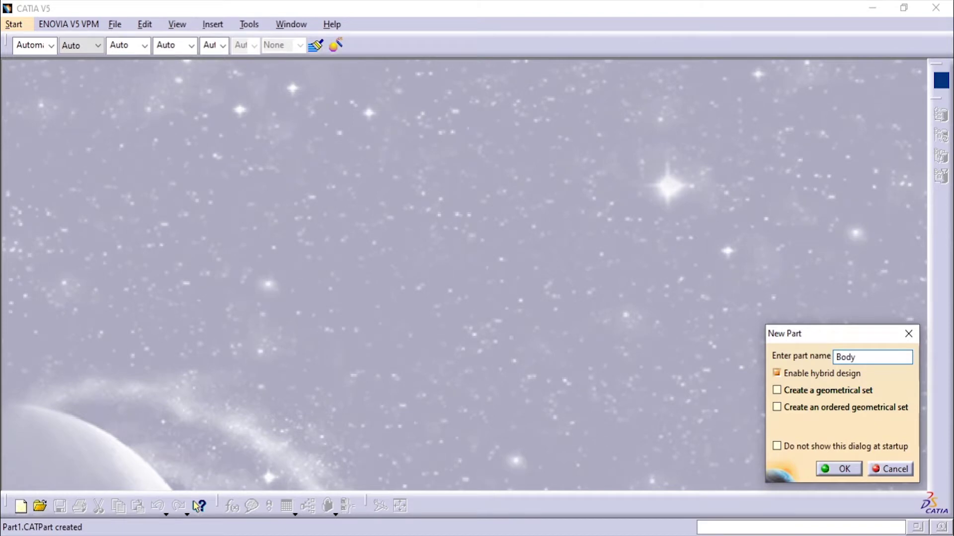
pyautogui.write('ody')
pyautogui.press('Return')
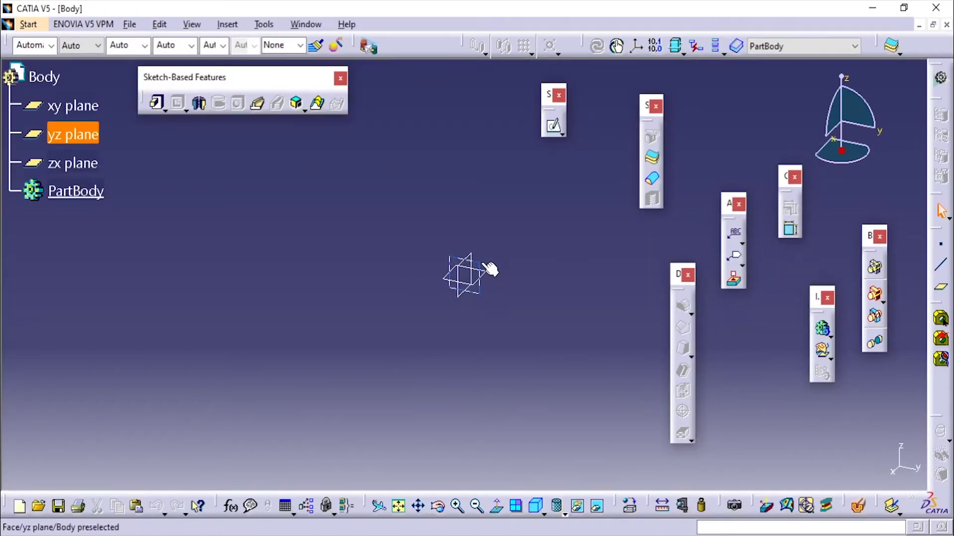
# Step: Start a new sketch on the yz plane
pyautogui.click(488, 268)
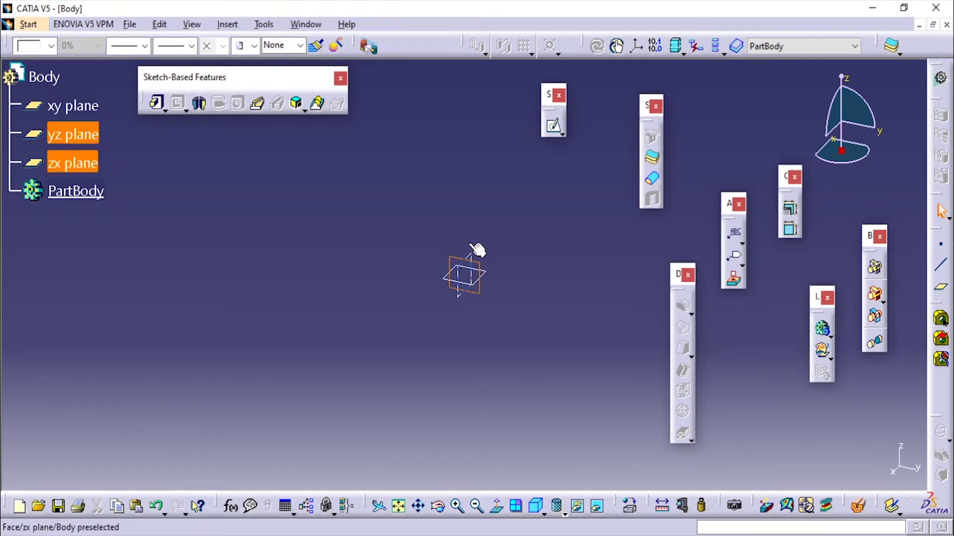
pyautogui.click(61, 132)
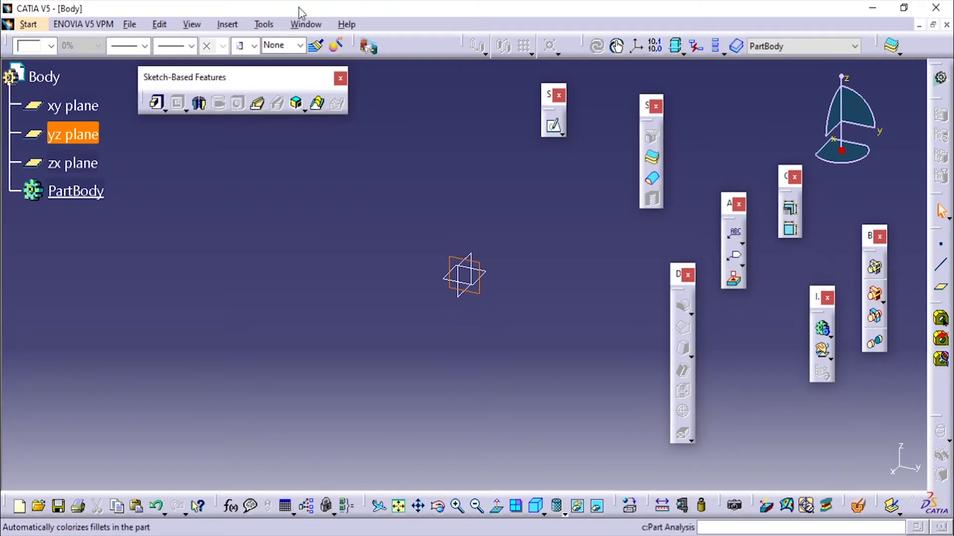
pyautogui.click(227, 25)
pyautogui.moveTo(257, 179)
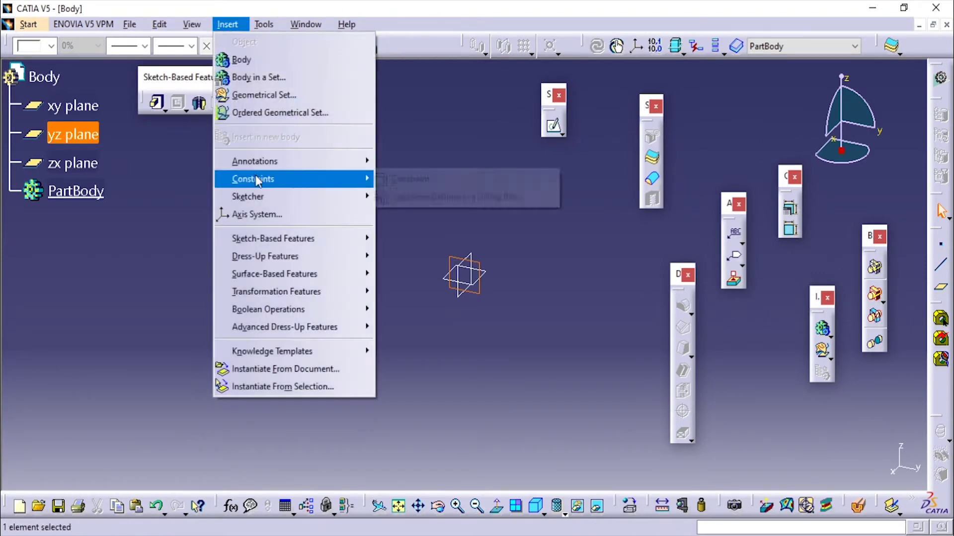
pyautogui.moveTo(264, 198)
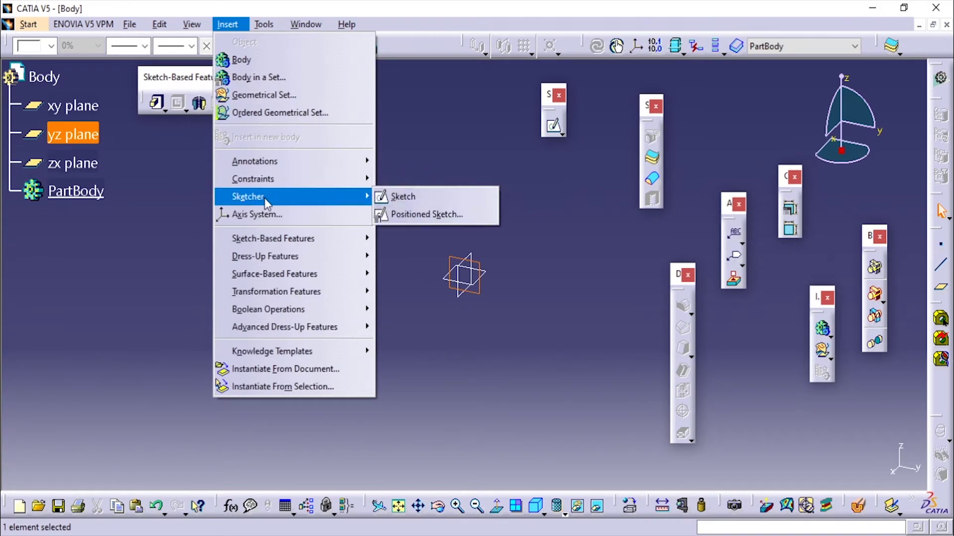
pyautogui.click(400, 197)
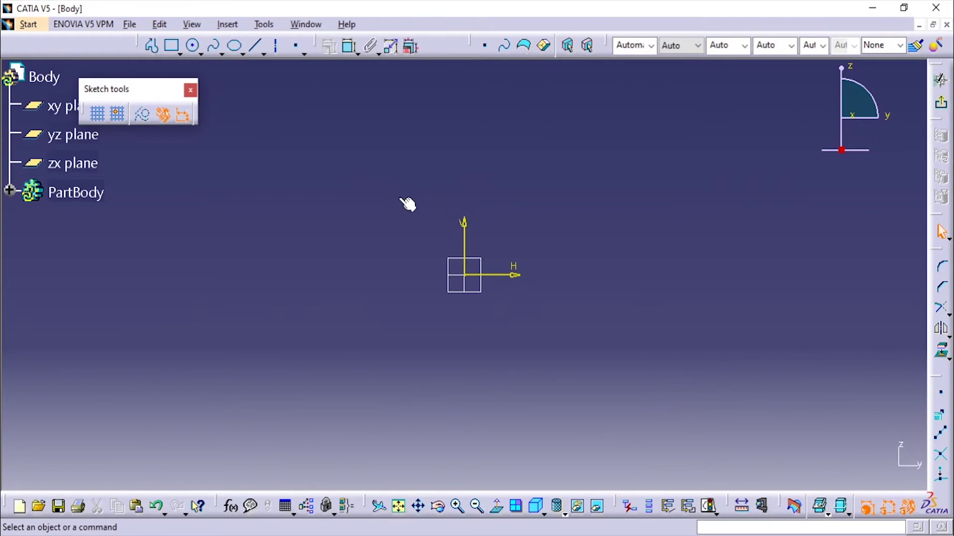
# Step: Consult the screw jack PDF drawing and draw a 20 mm vertical line upward from the point H 70 mm, V 0 mm
pyautogui.click(255, 45)
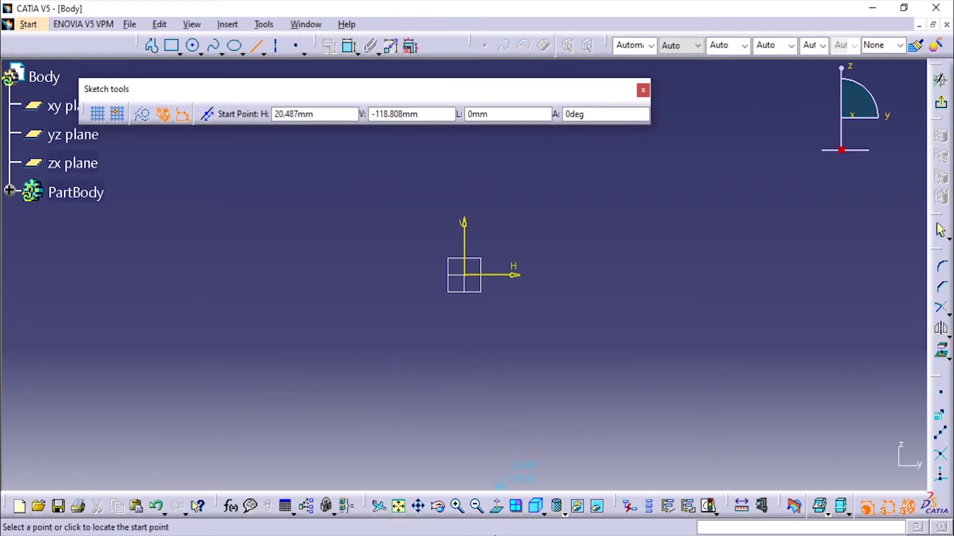
pyautogui.hotkey('alt', 'Tab')
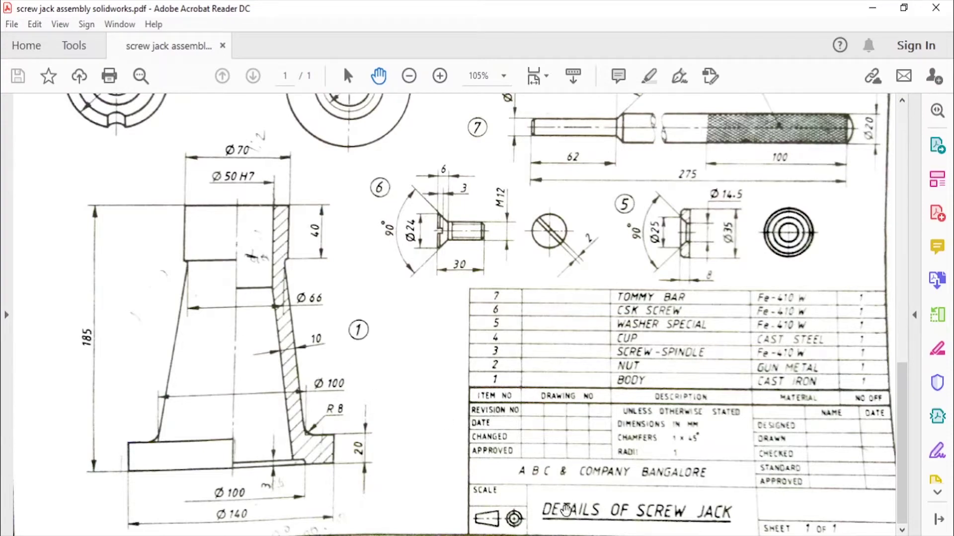
pyautogui.click(562, 535)
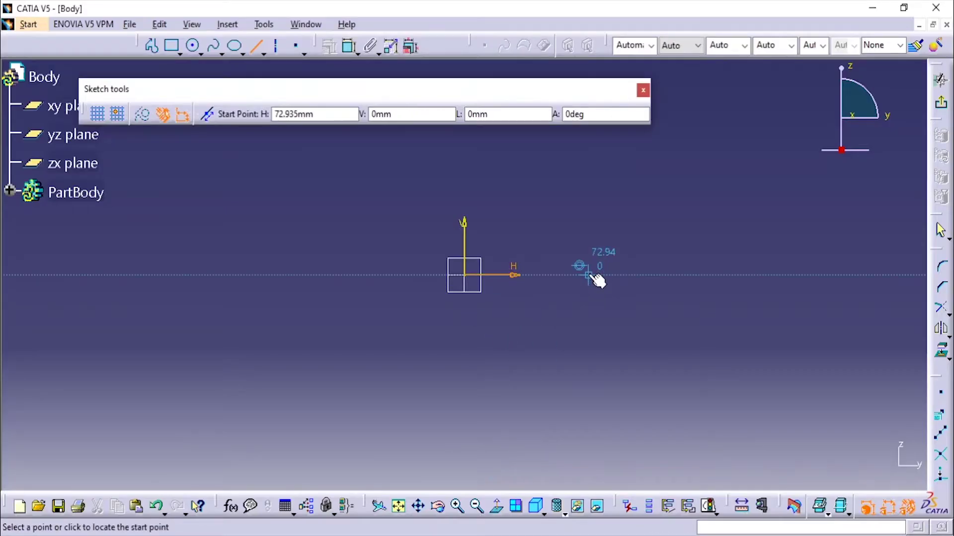
pyautogui.press('Tab')
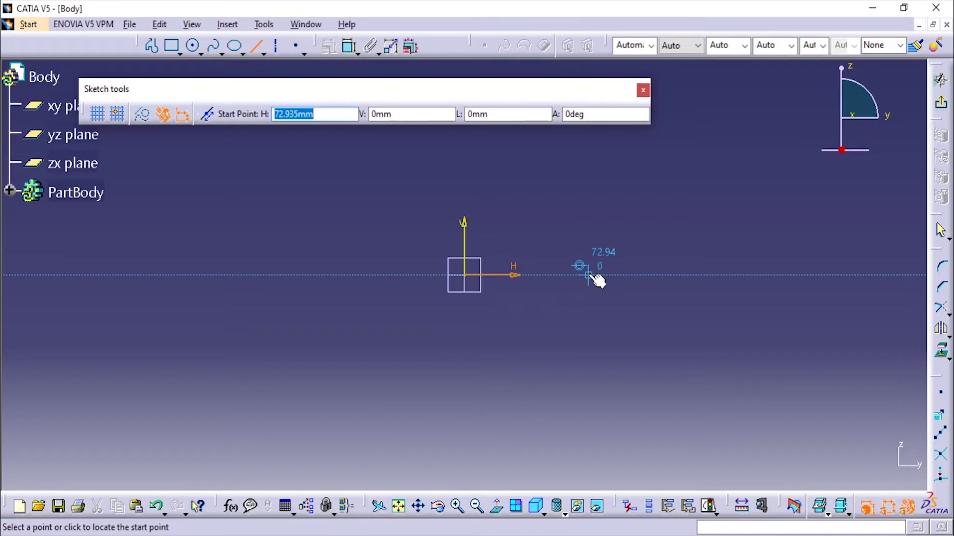
pyautogui.write('7')
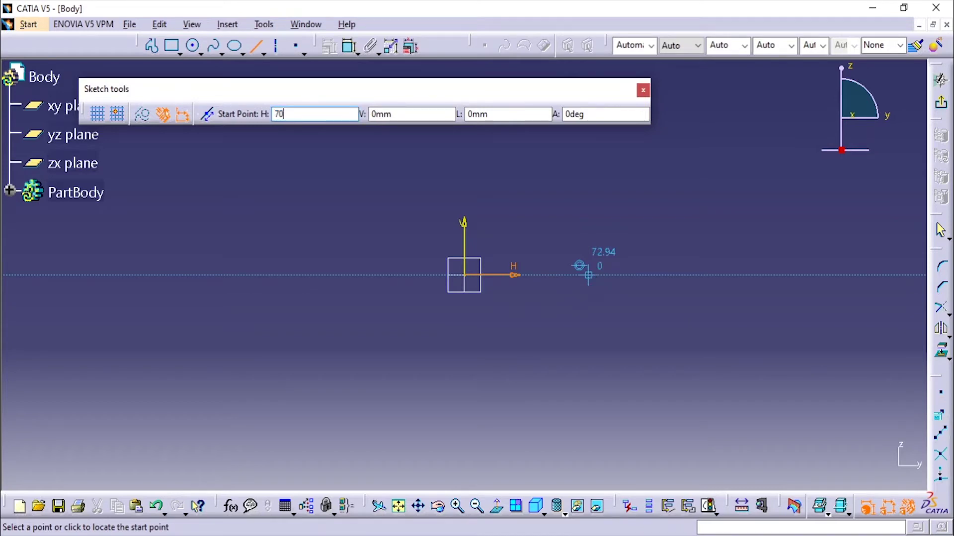
pyautogui.write('0')
pyautogui.press('Tab')
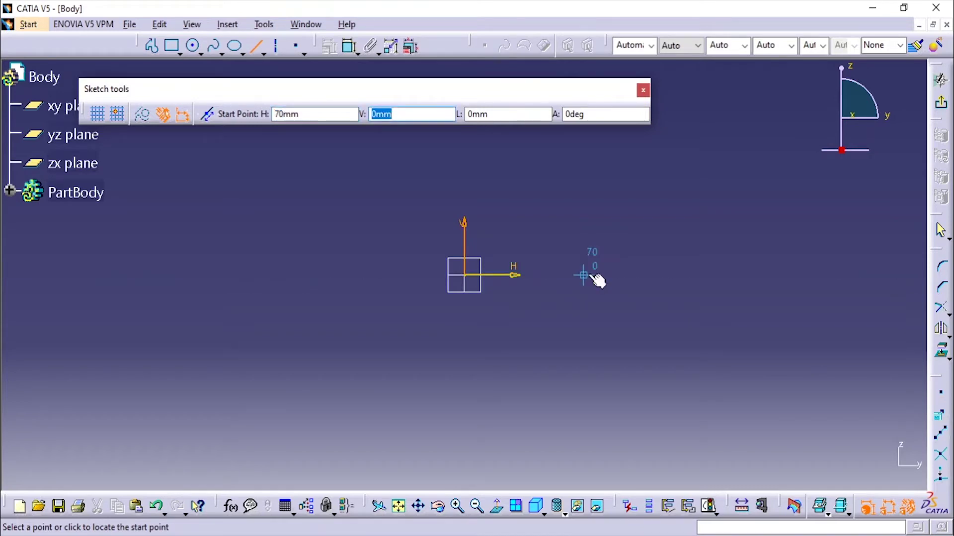
pyautogui.press('Return')
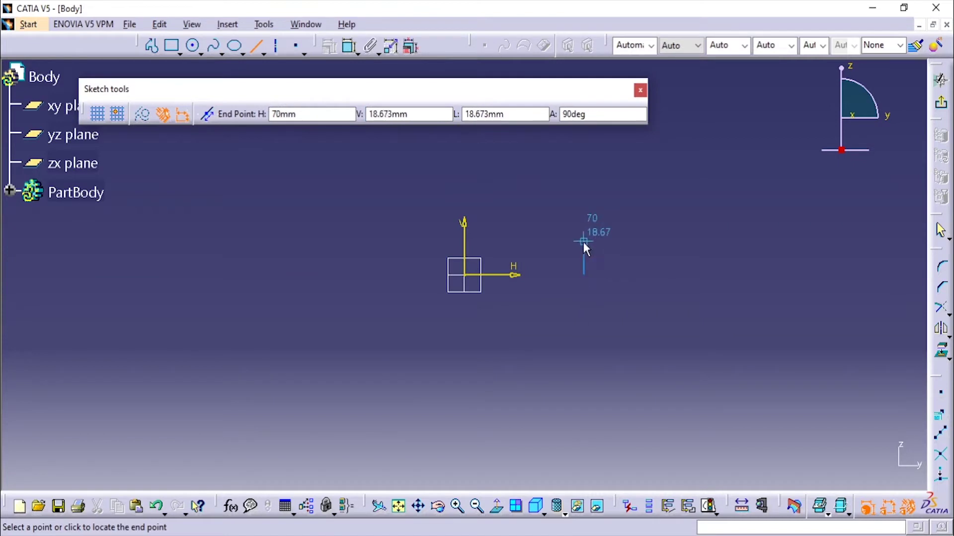
pyautogui.press('Tab')
pyautogui.press('Tab')
pyautogui.write('20')
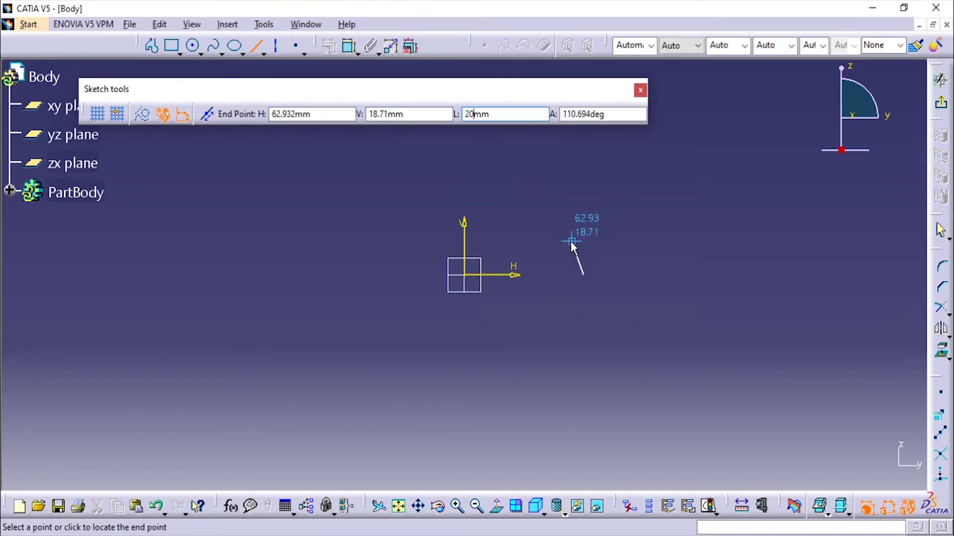
pyautogui.press('Return')
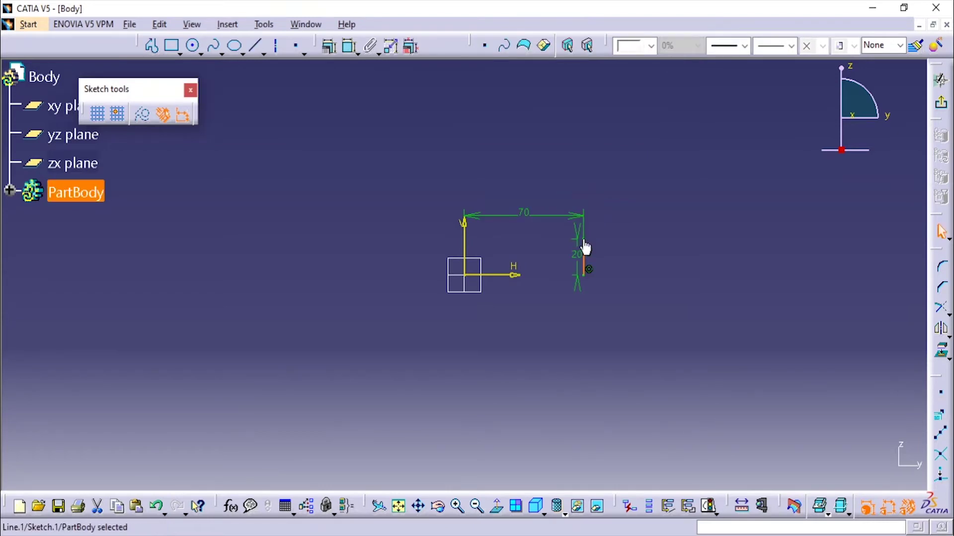
# Step: From the vertical line's upper end, draw a horizontal line about 20 mm inward, followed by a long inward-leaning line for the outer wall
pyautogui.click(257, 46)
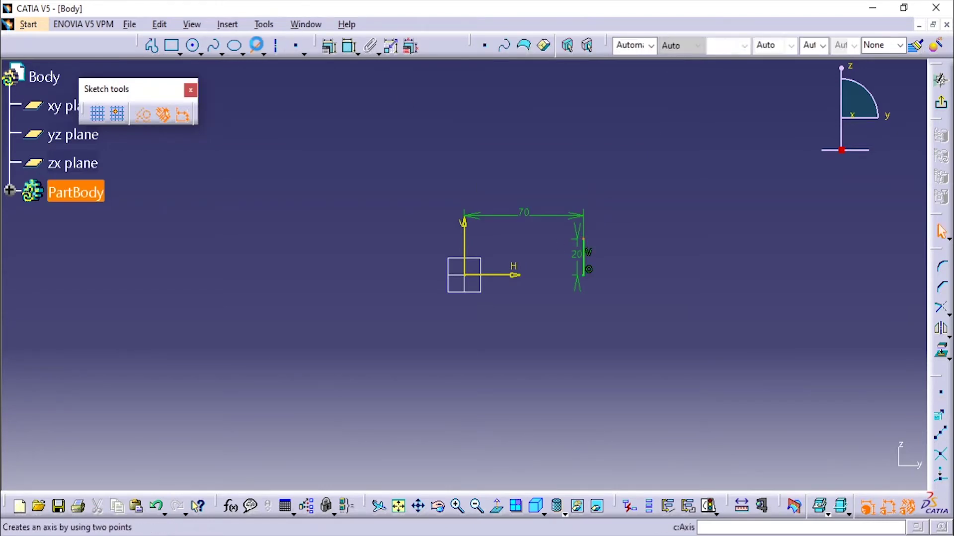
pyautogui.click(582, 240)
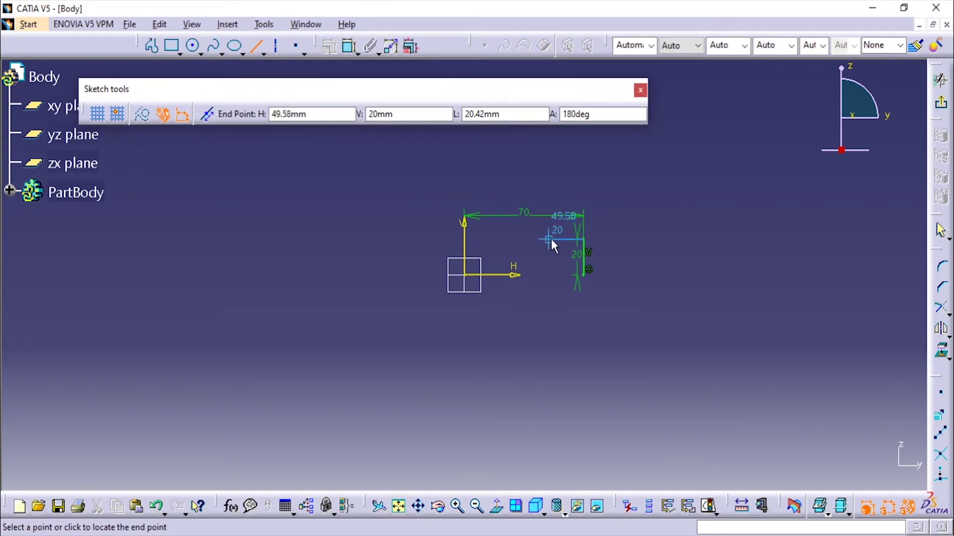
pyautogui.click(550, 240)
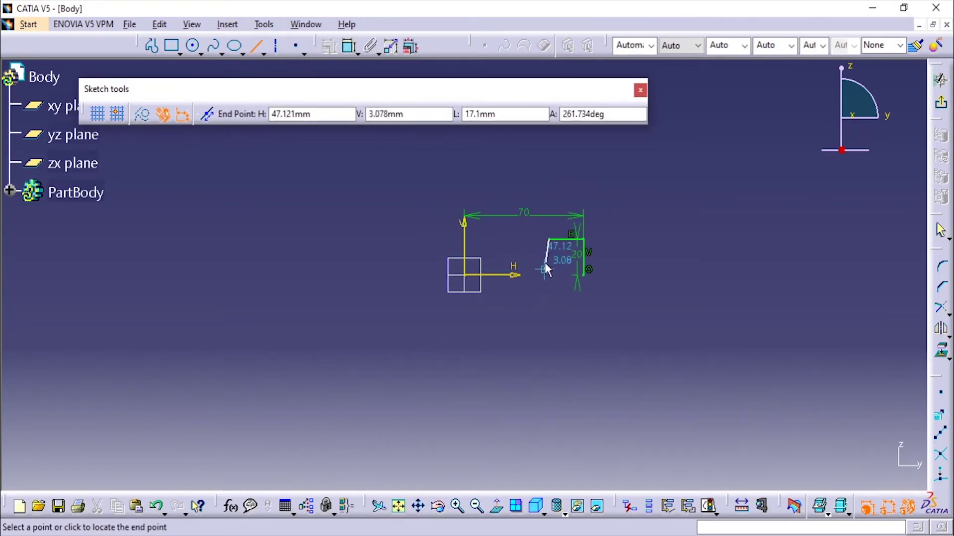
pyautogui.moveTo(545, 269); pyautogui.dragTo(537, 462, button='middle')
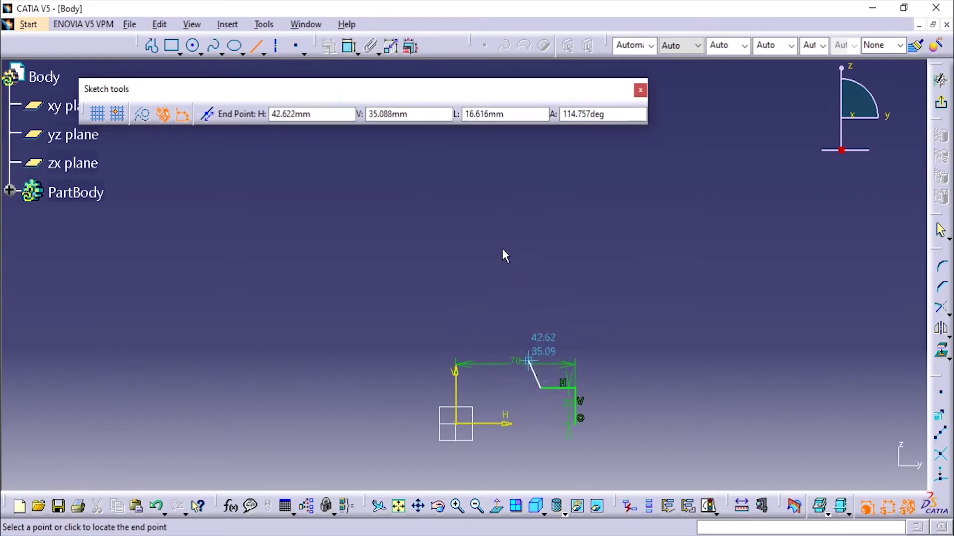
pyautogui.click(514, 194)
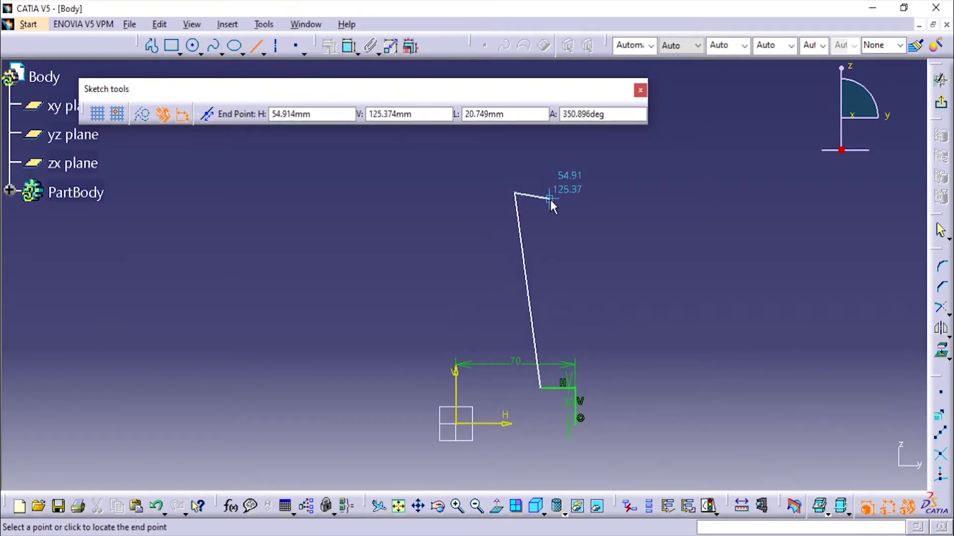
# Step: Outline the collar with a short outward ledge, a vertical line up to about 195 mm height and a horizontal line inward just past the vertical axis
pyautogui.click(528, 192)
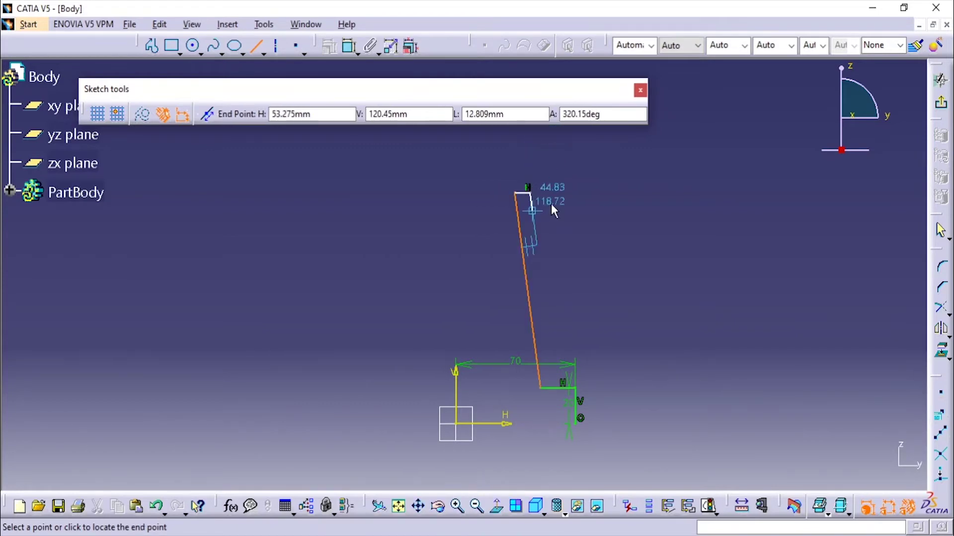
pyautogui.moveTo(471, 159); pyautogui.dragTo(464, 270, button='middle')
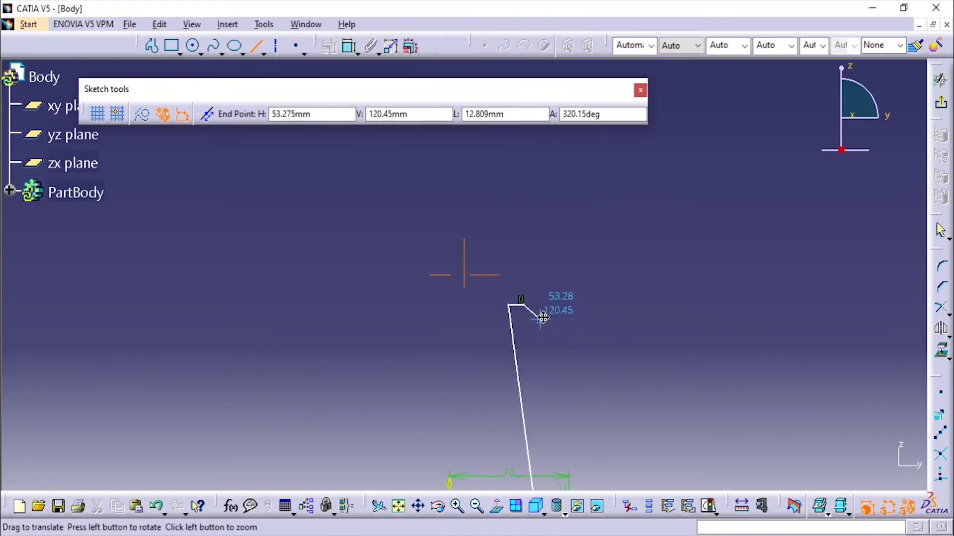
pyautogui.click(523, 187)
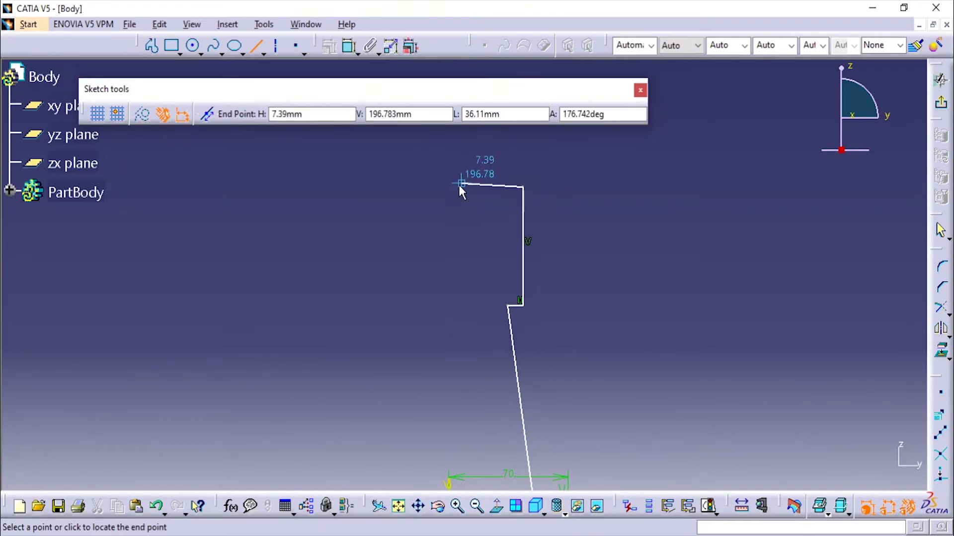
pyautogui.doubleClick(444, 188)
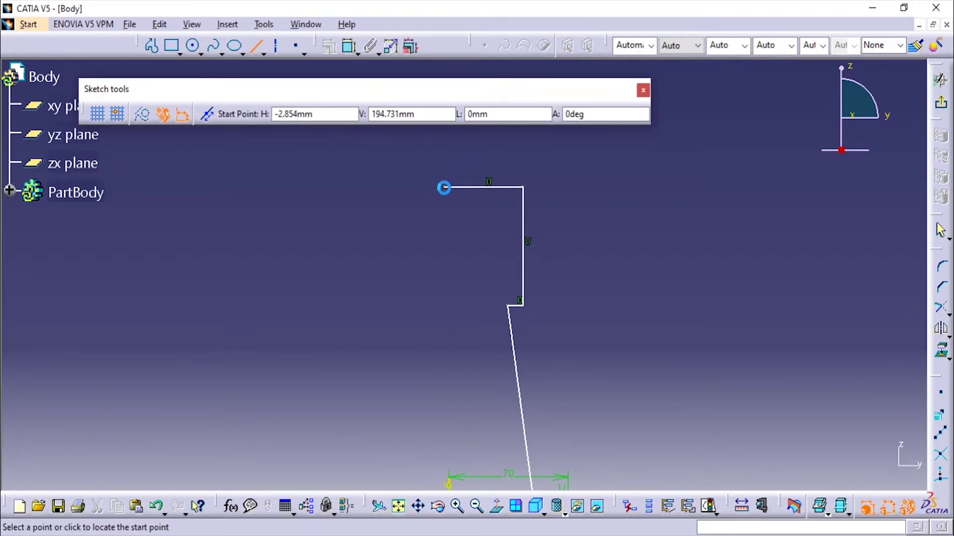
# Step: Draw the inner wall as a vertical line down from the top line's free end, continued by an outward-slanting line ending near the horizontal axis
pyautogui.click(444, 188)
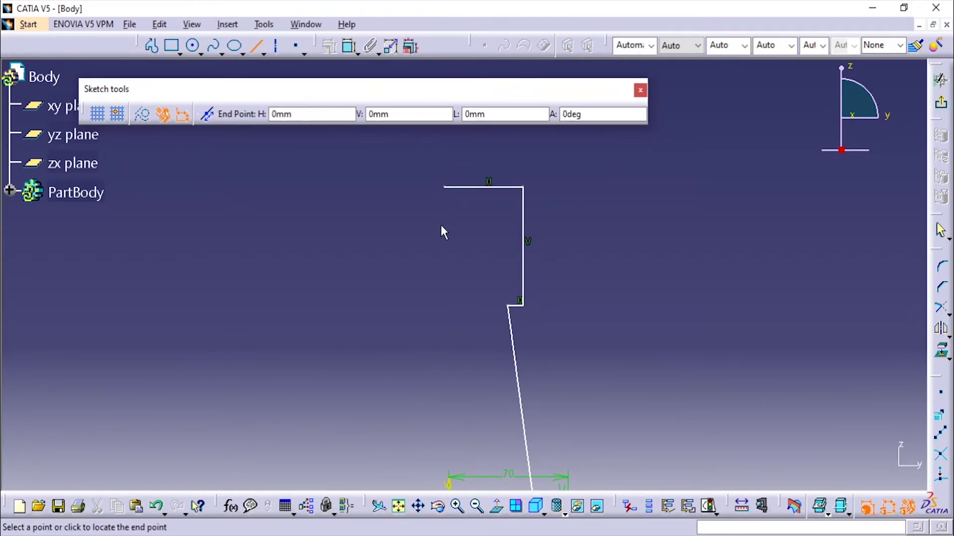
pyautogui.click(444, 335)
pyautogui.click(444, 335)
pyautogui.moveTo(449, 293); pyautogui.dragTo(431, 202, button='middle')
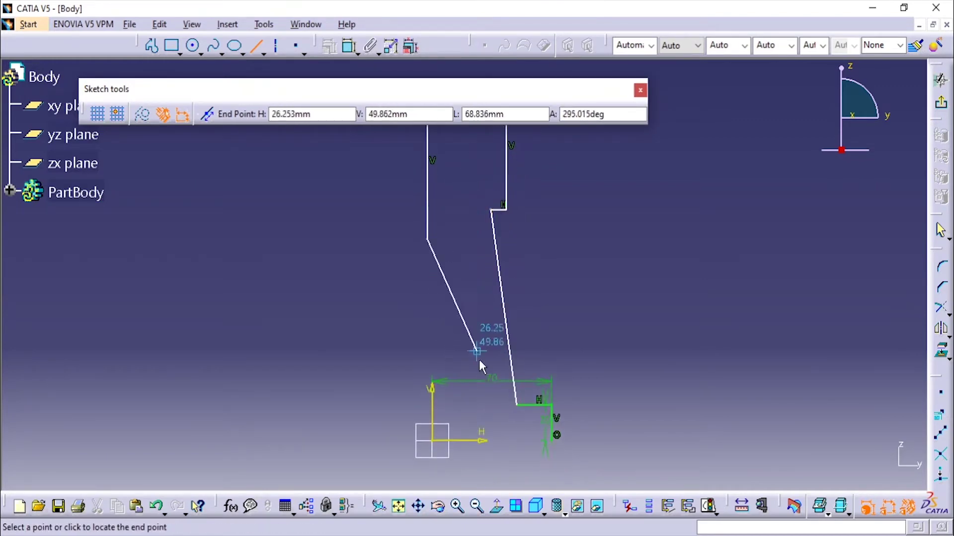
pyautogui.click(501, 434)
pyautogui.press('Escape')
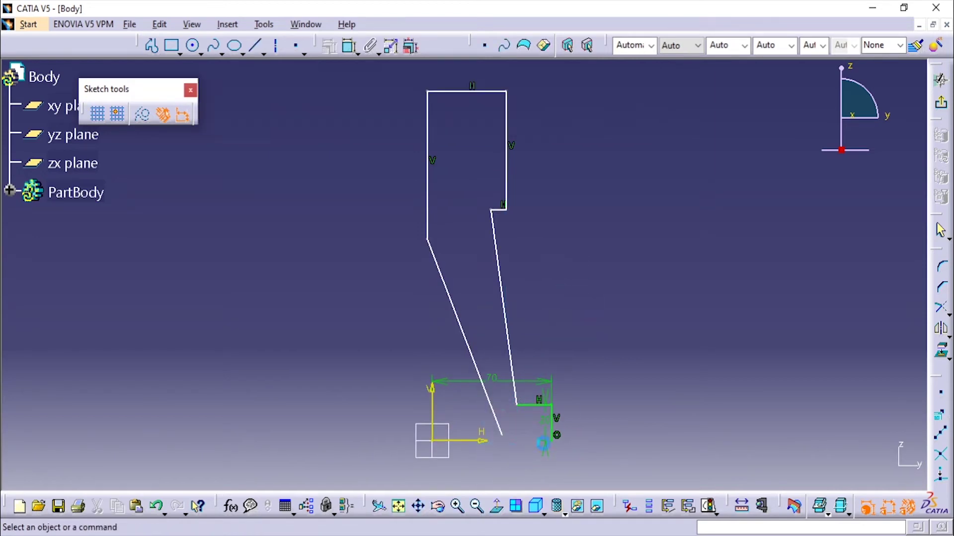
pyautogui.moveTo(611, 214); pyautogui.dragTo(628, 234, button='middle')
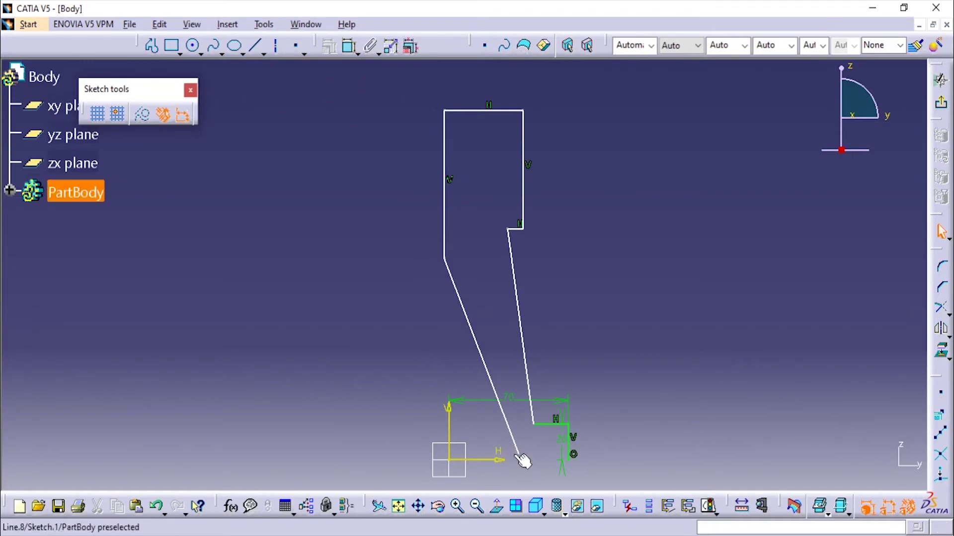
pyautogui.click(348, 57)
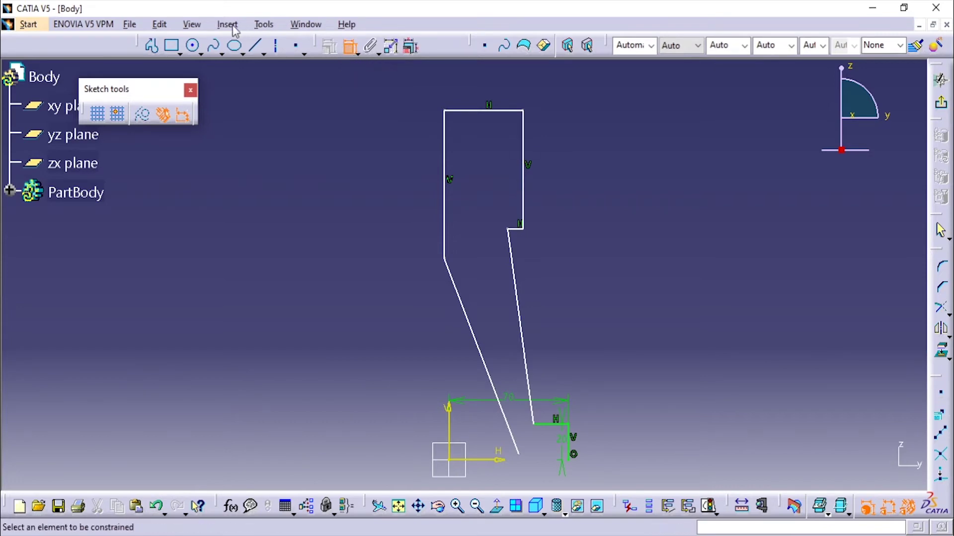
pyautogui.click(225, 26)
pyautogui.click(255, 161)
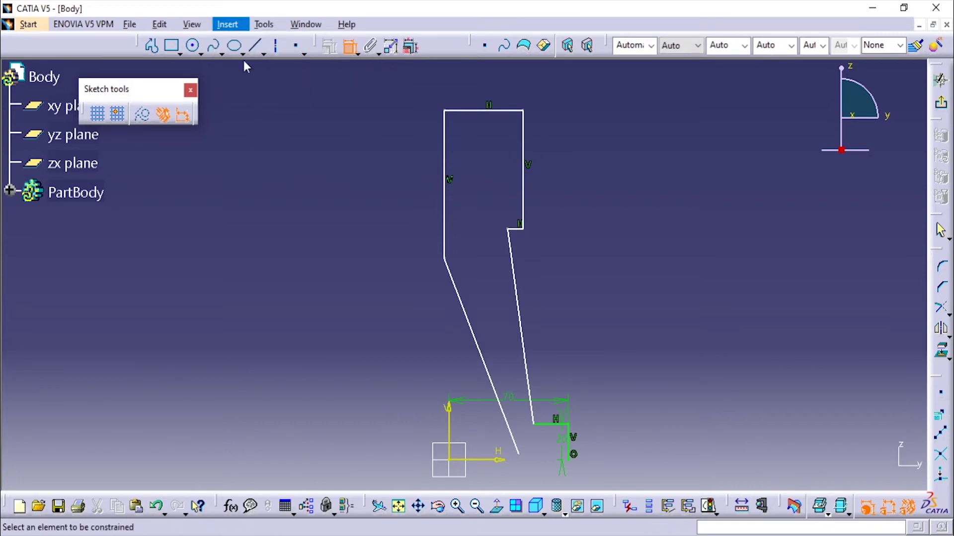
pyautogui.click(246, 24)
pyautogui.moveTo(258, 92)
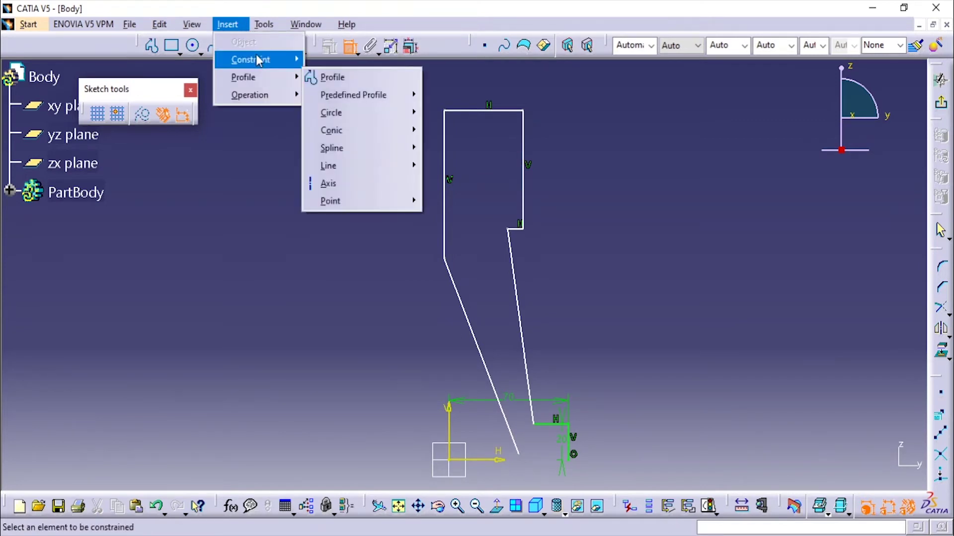
pyautogui.moveTo(260, 59)
pyautogui.moveTo(387, 79)
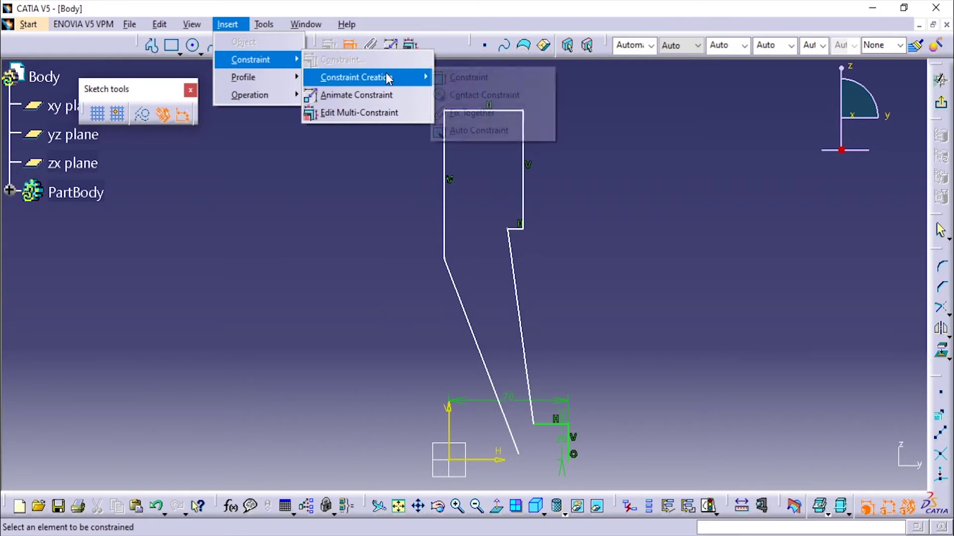
pyautogui.click(453, 79)
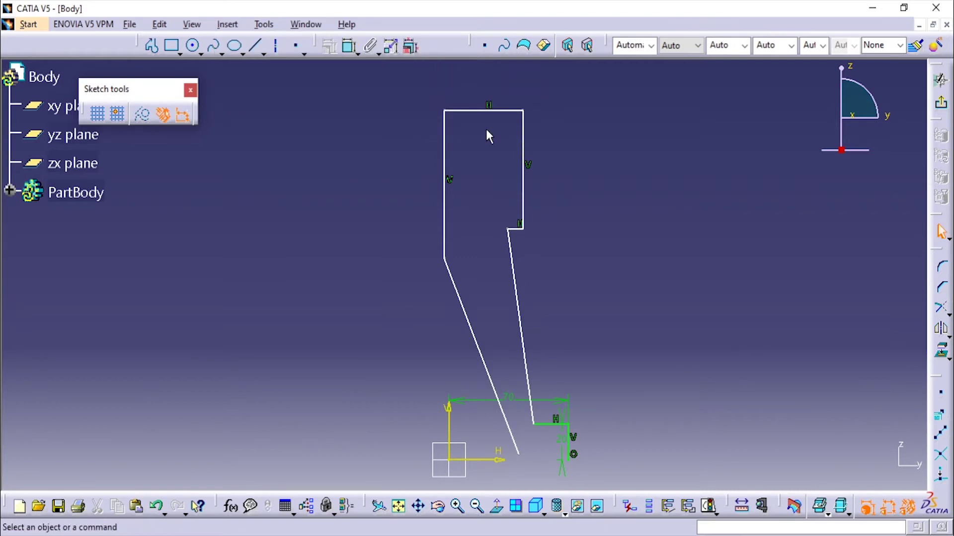
pyautogui.moveTo(556, 196); pyautogui.dragTo(545, 151, button='middle')
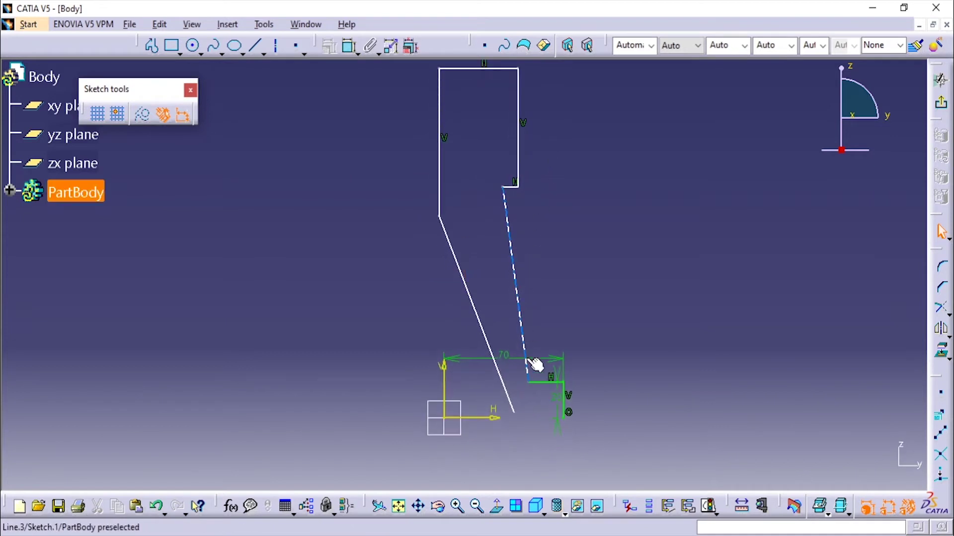
pyautogui.click(530, 388)
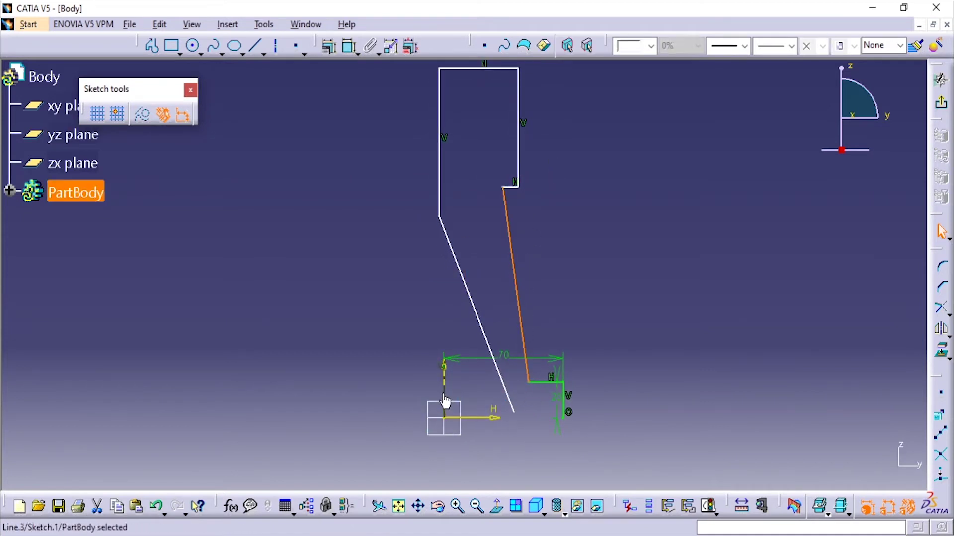
pyautogui.click(535, 402)
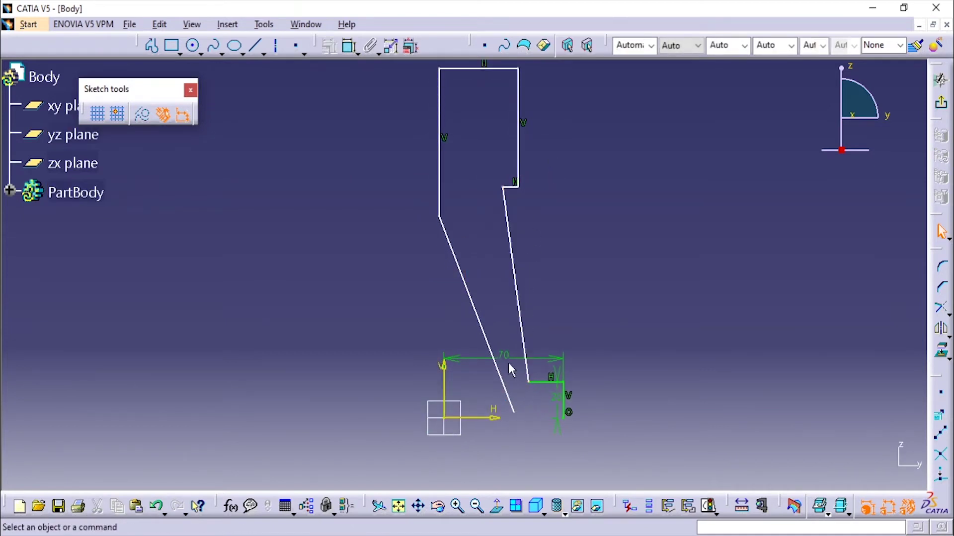
# Step: Constrain the outer wall's lower endpoint to 50 mm from the vertical axis, checking the value in the screw jack PDF drawing
pyautogui.click(350, 47)
pyautogui.click(528, 383)
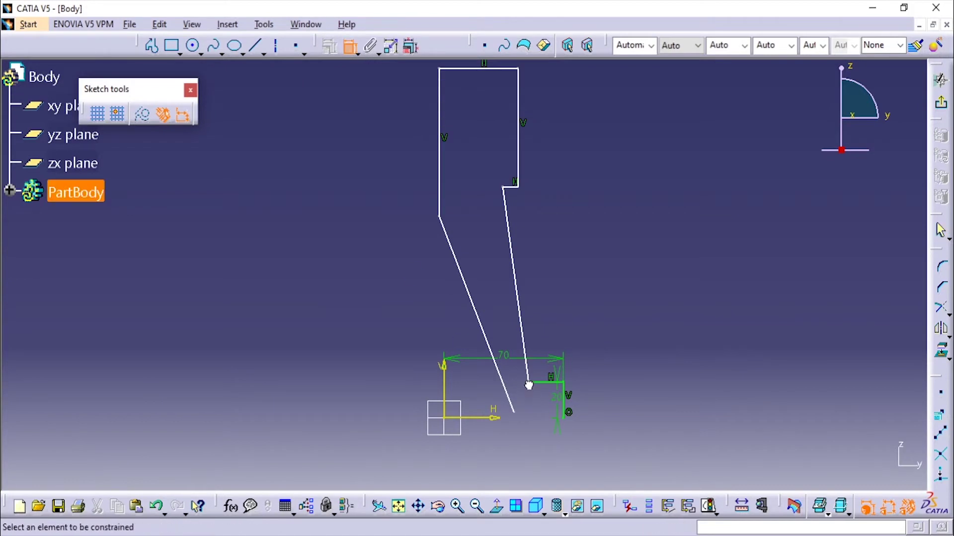
pyautogui.click(444, 395)
pyautogui.click(509, 474)
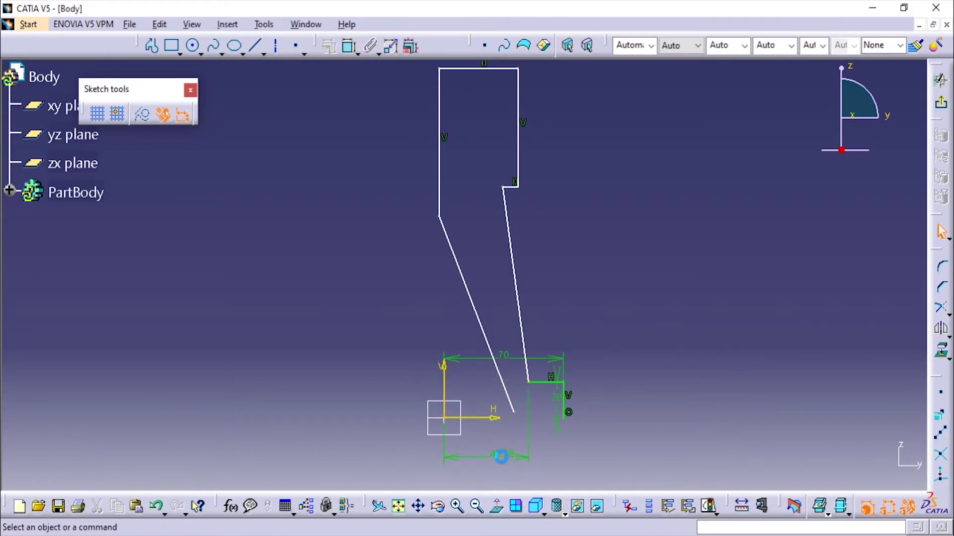
pyautogui.hotkey('alt', 'Tab')
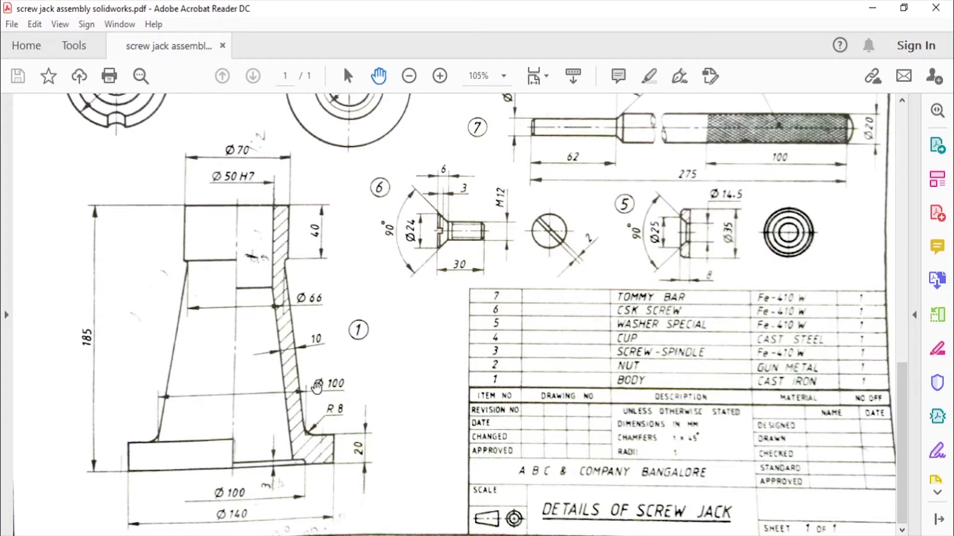
pyautogui.hotkey('alt', 'Tab')
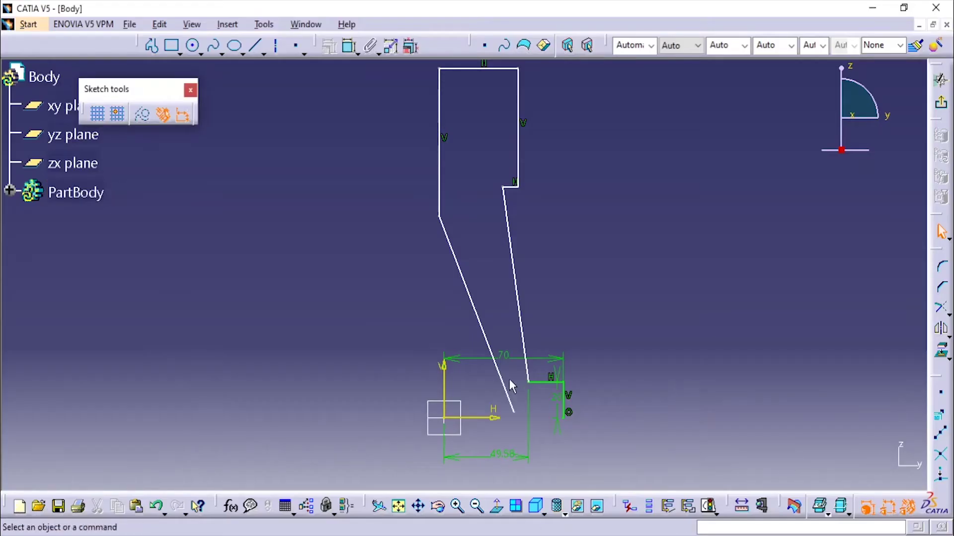
pyautogui.doubleClick(502, 455)
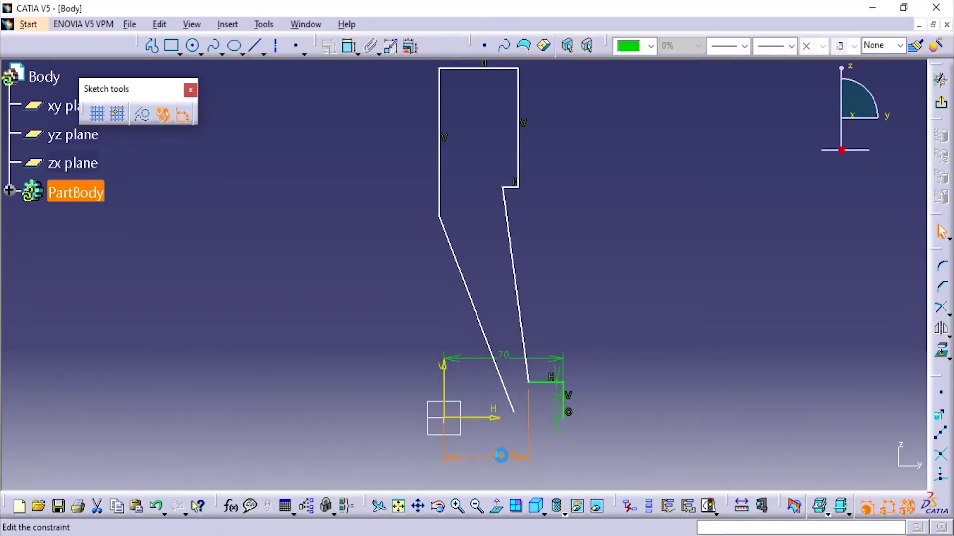
pyautogui.write('50')
pyautogui.press('Return')
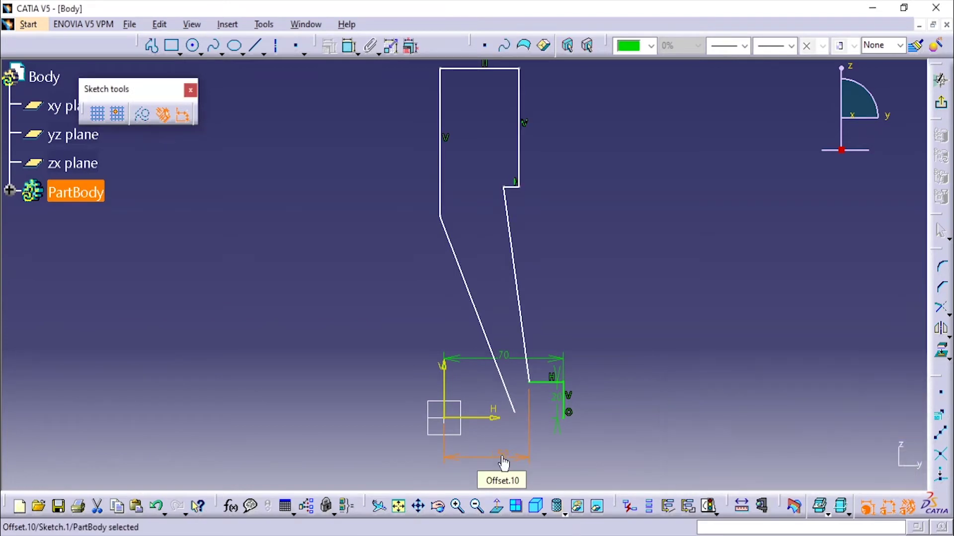
# Step: Dimension the horizontal distance between the outer wall's upper endpoint and the vertical axis, placing the dimension below the horizontal axis
pyautogui.click(509, 190)
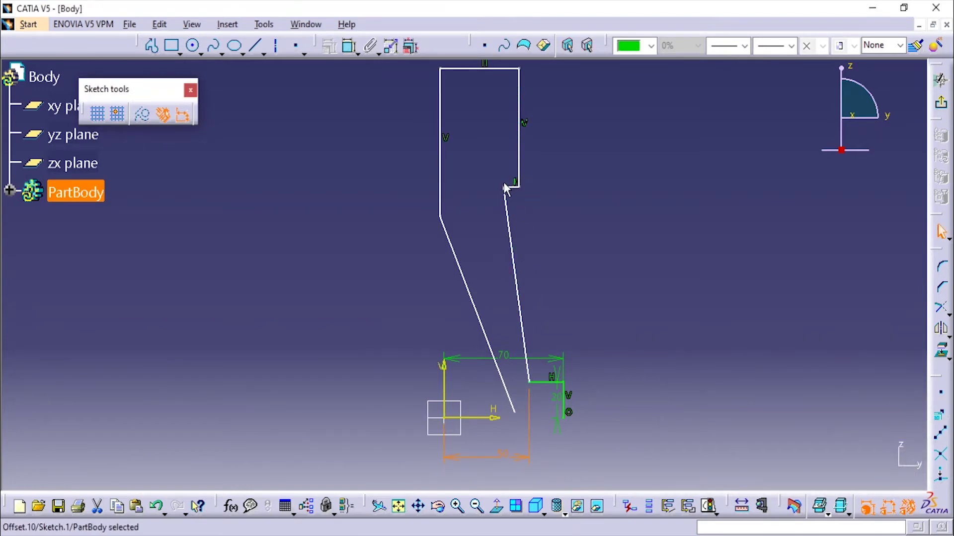
pyautogui.click(503, 188)
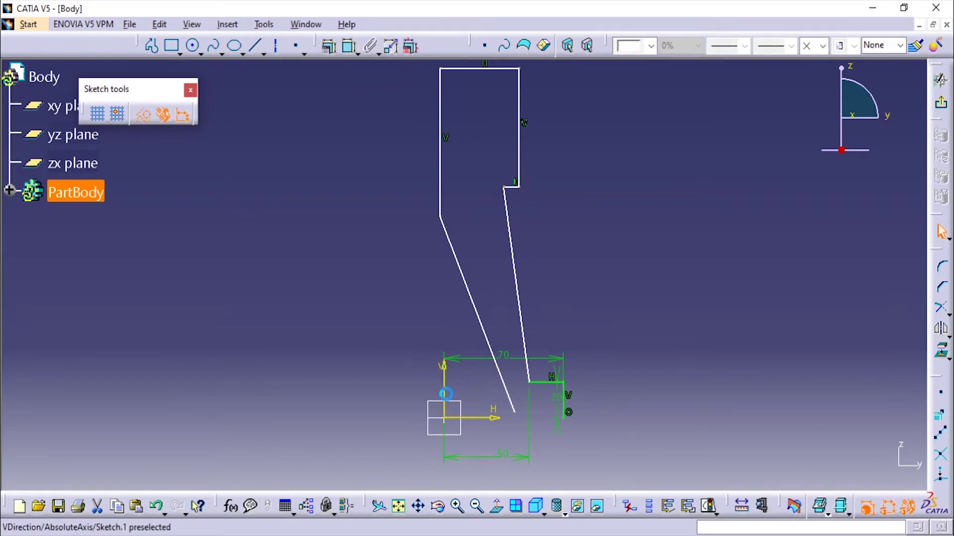
pyautogui.keyDown('ctrl'); pyautogui.click(445, 390); pyautogui.keyUp('ctrl')
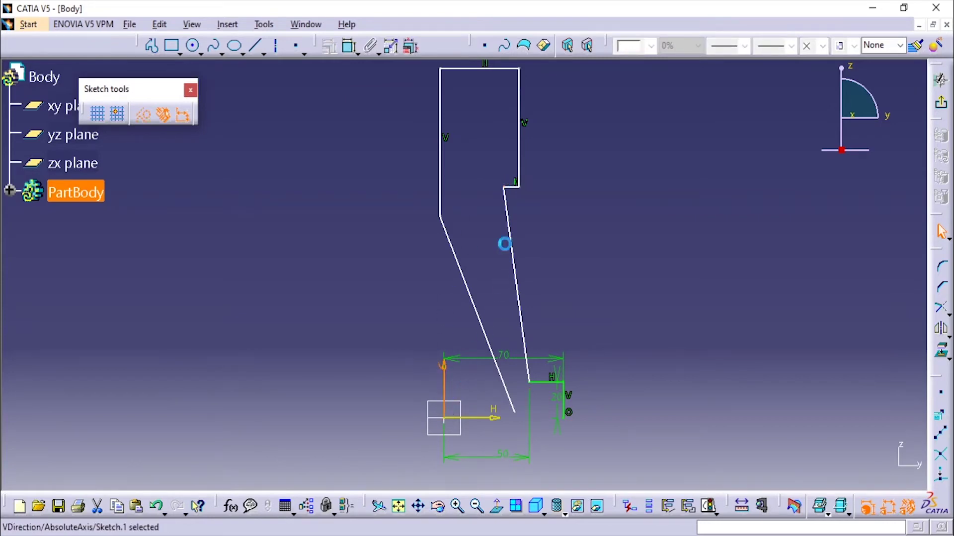
pyautogui.click(348, 46)
pyautogui.click(355, 47)
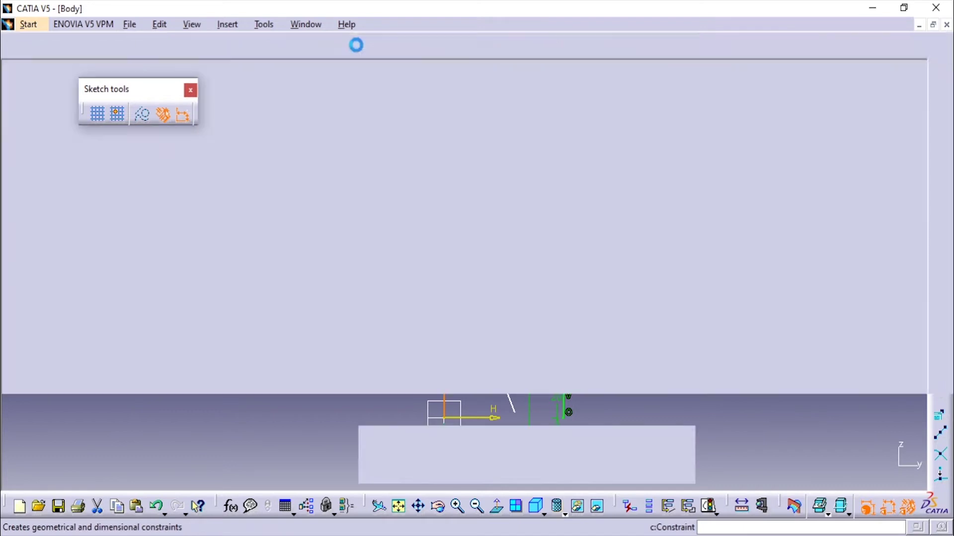
pyautogui.click(335, 47)
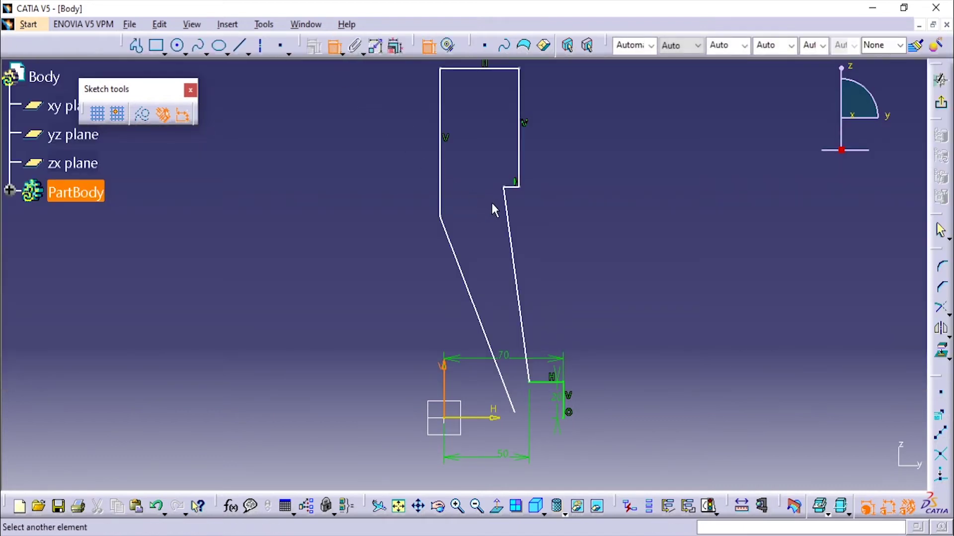
pyautogui.click(505, 188)
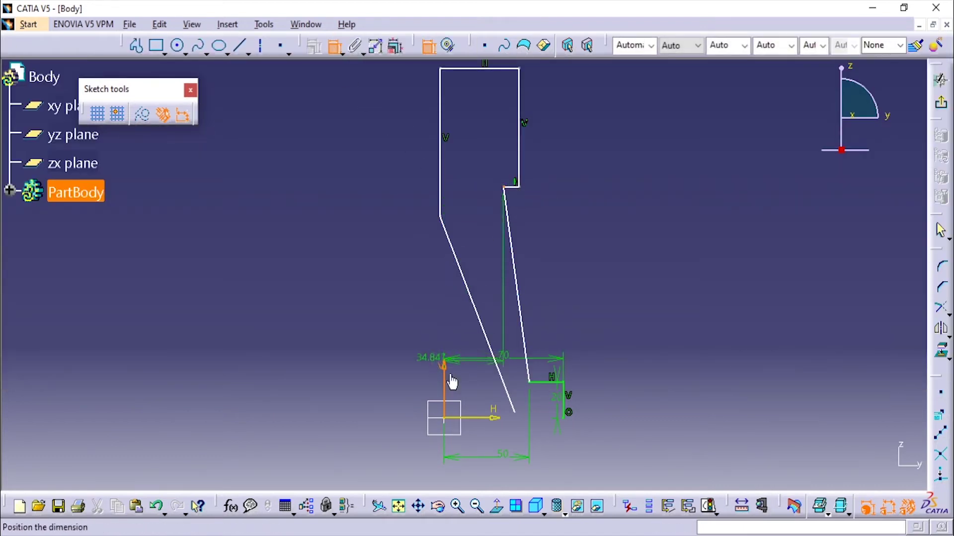
pyautogui.click(505, 436)
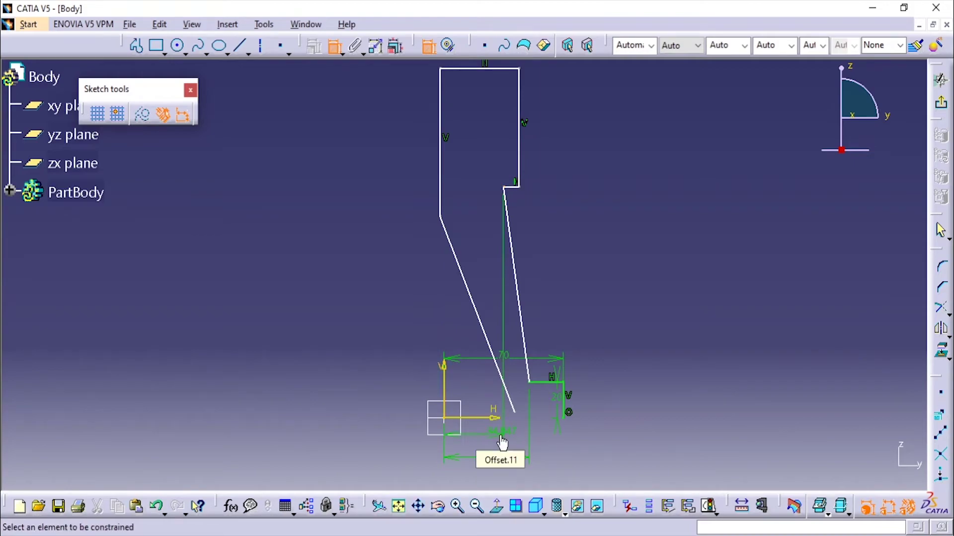
# Step: Check the Ø66 diameter in the PDF drawing and set the upper endpoint's offset from the vertical axis to 33 mm
pyautogui.hotkey('alt', 'Tab')
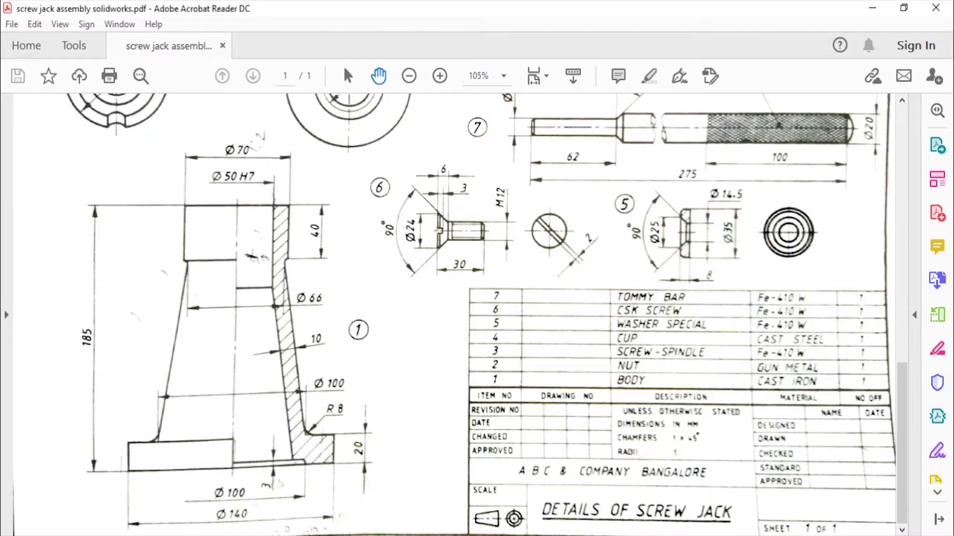
pyautogui.hotkey('alt', 'Tab')
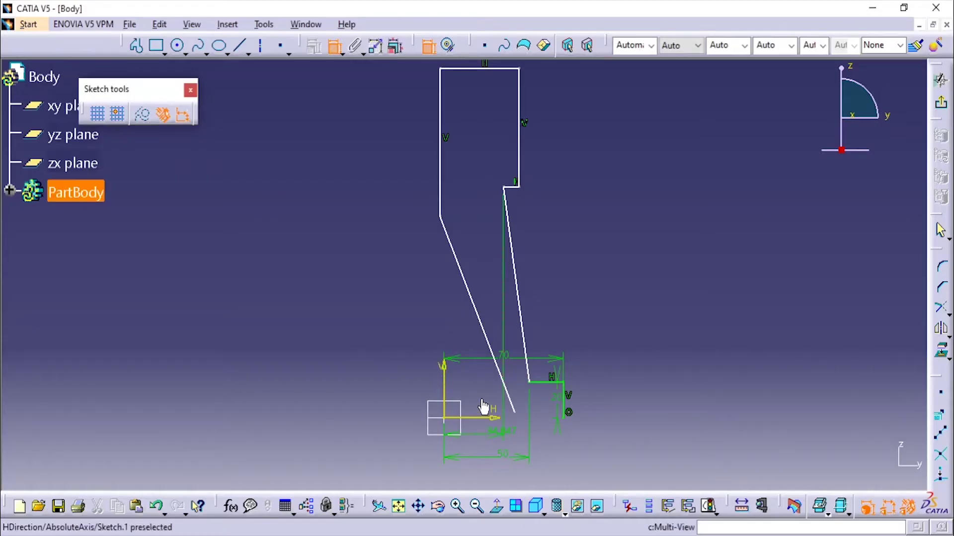
pyautogui.doubleClick(498, 439)
pyautogui.write('30')
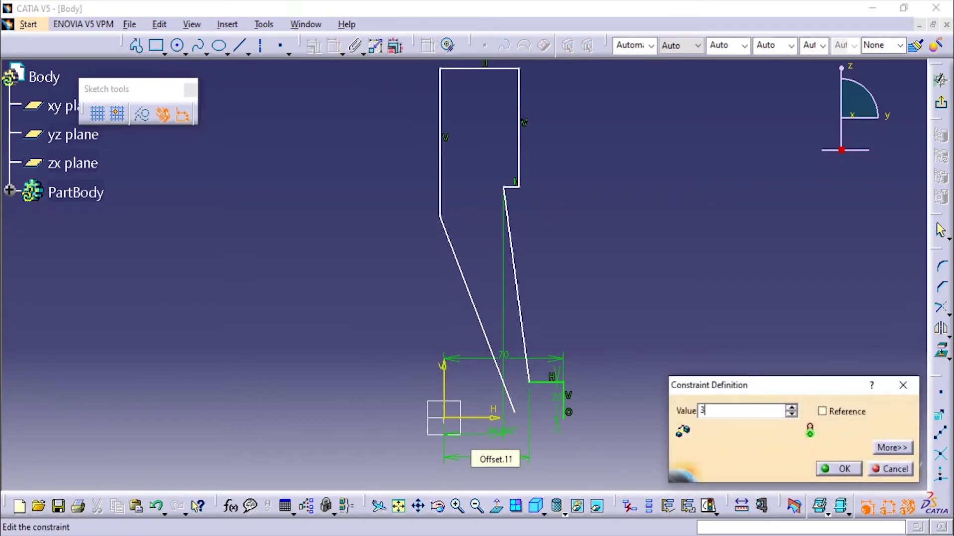
pyautogui.press('Return')
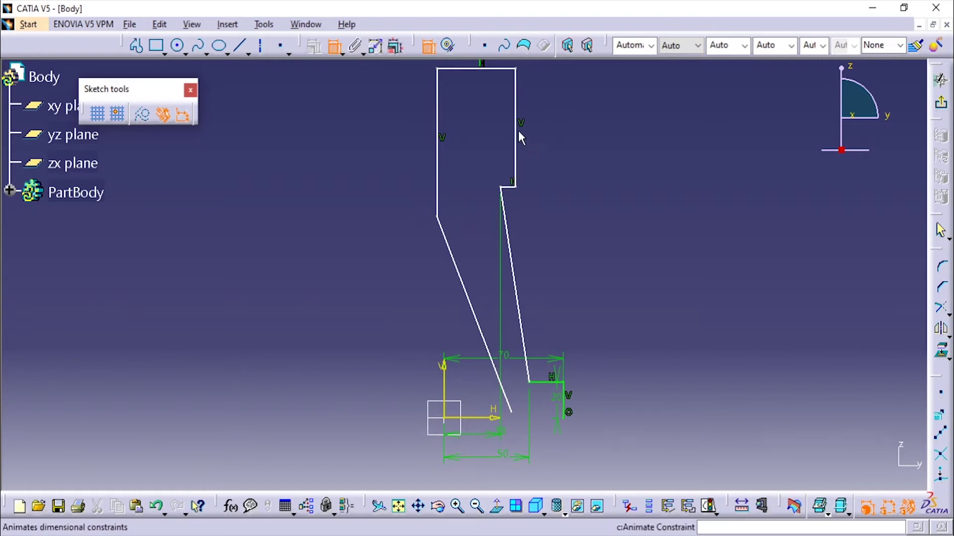
# Step: Dimension the height of the collar's outer vertical line and set it to 40 mm
pyautogui.click(515, 135)
pyautogui.click(581, 138)
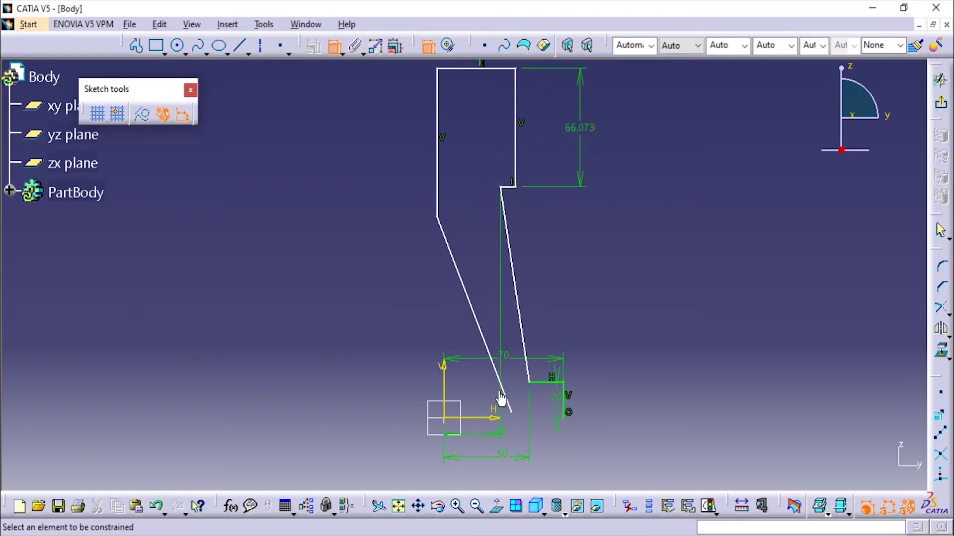
pyautogui.click(486, 535)
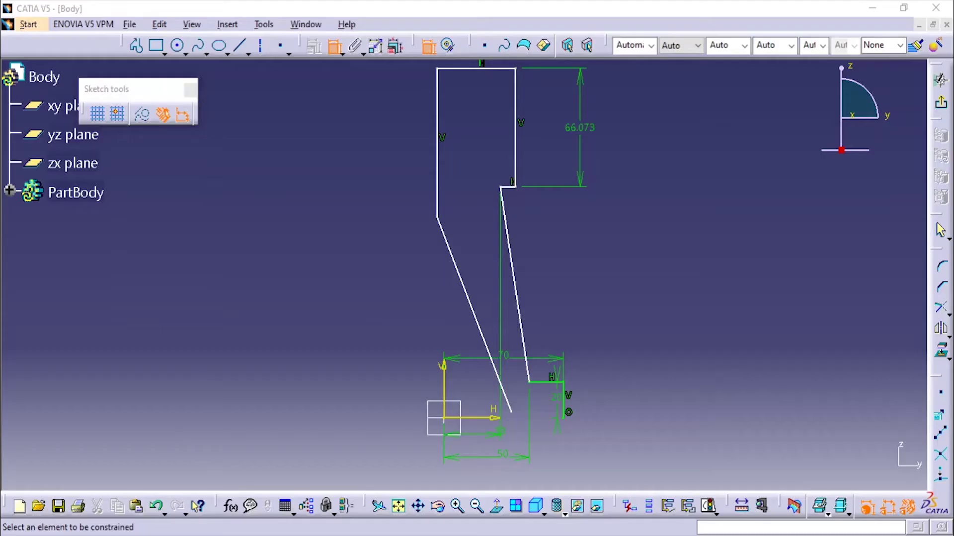
pyautogui.doubleClick(573, 132)
pyautogui.write('40')
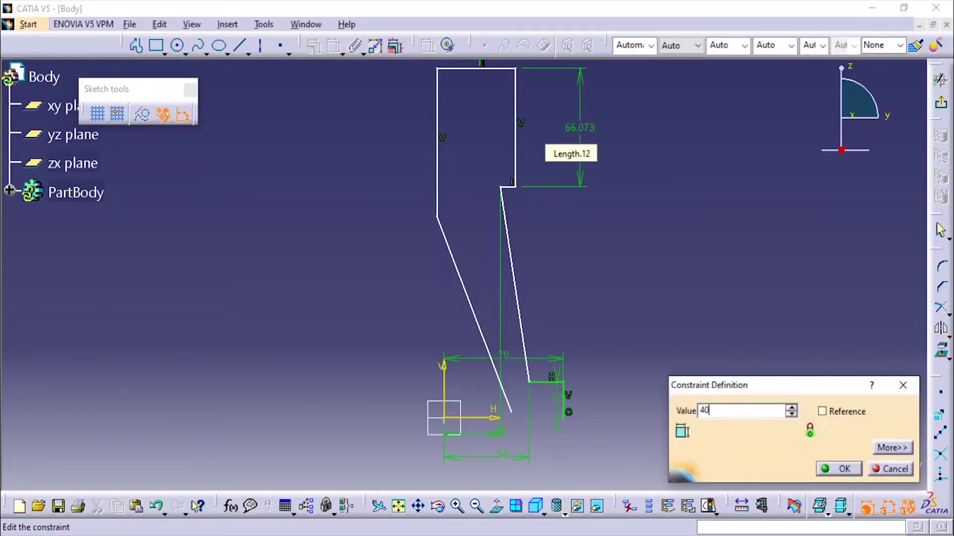
pyautogui.press('Return')
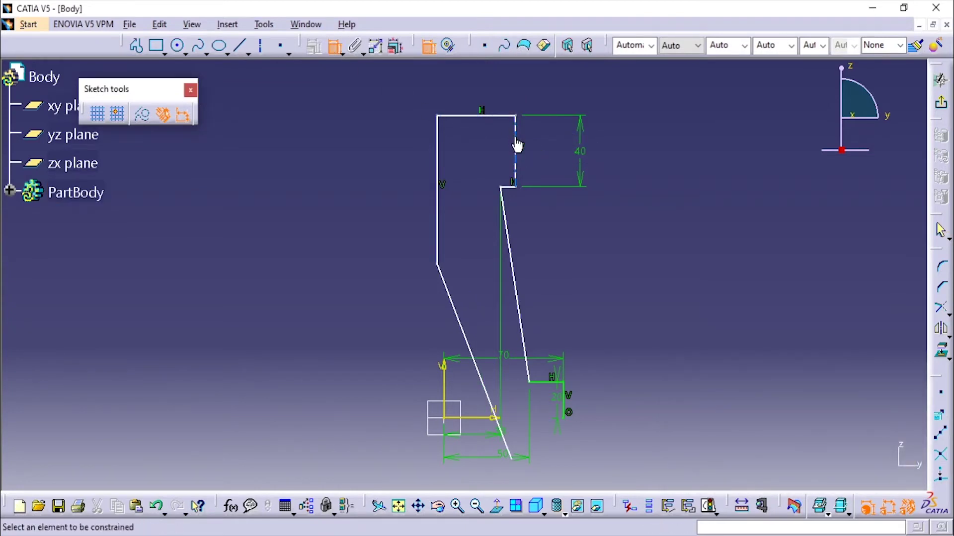
# Step: Dimension the distance from the collar's outer vertical line to the vertical axis and set it to 35 mm
pyautogui.click(515, 149)
pyautogui.click(445, 388)
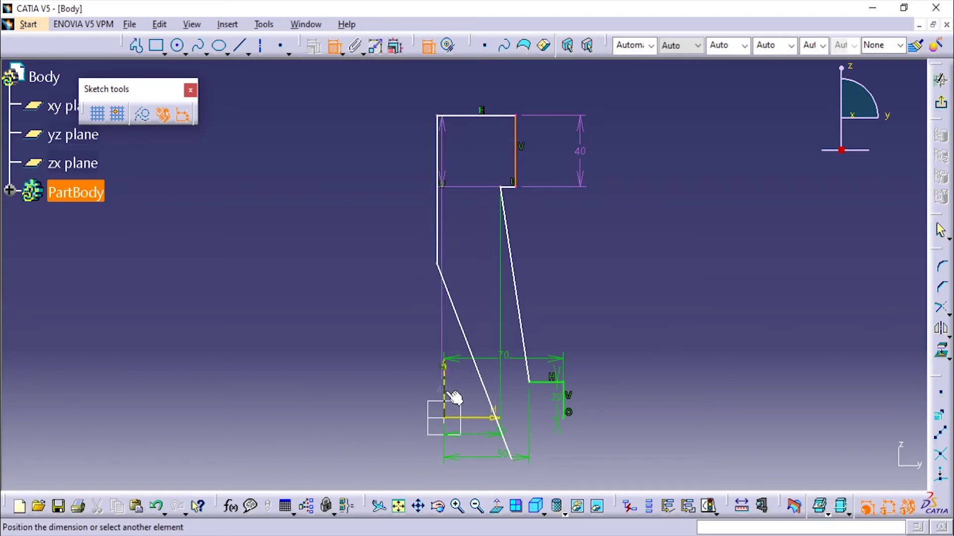
pyautogui.click(497, 73)
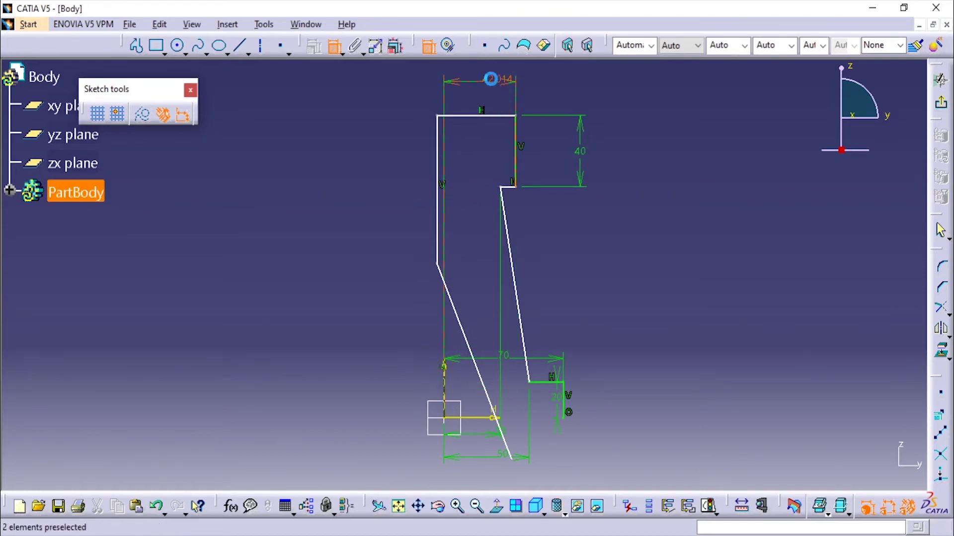
pyautogui.doubleClick(491, 84)
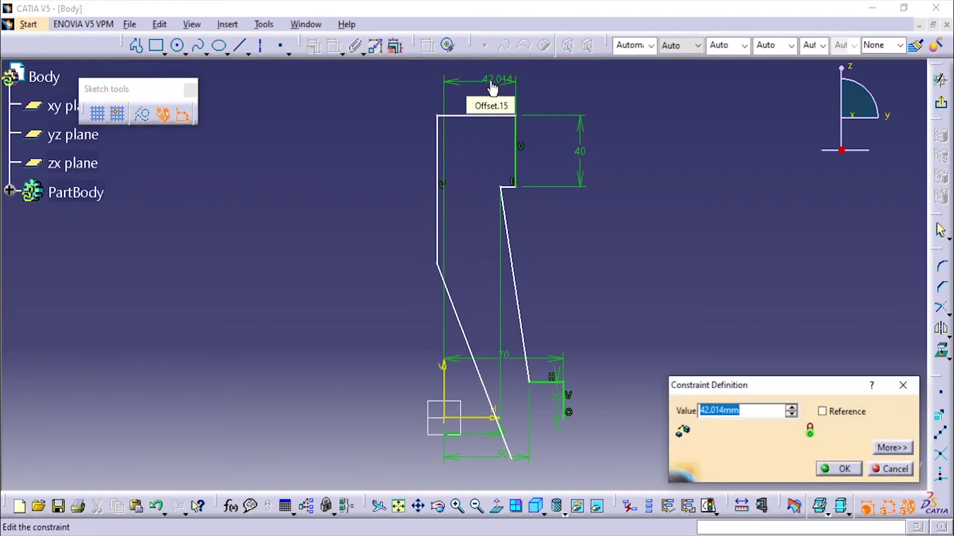
pyautogui.write('35')
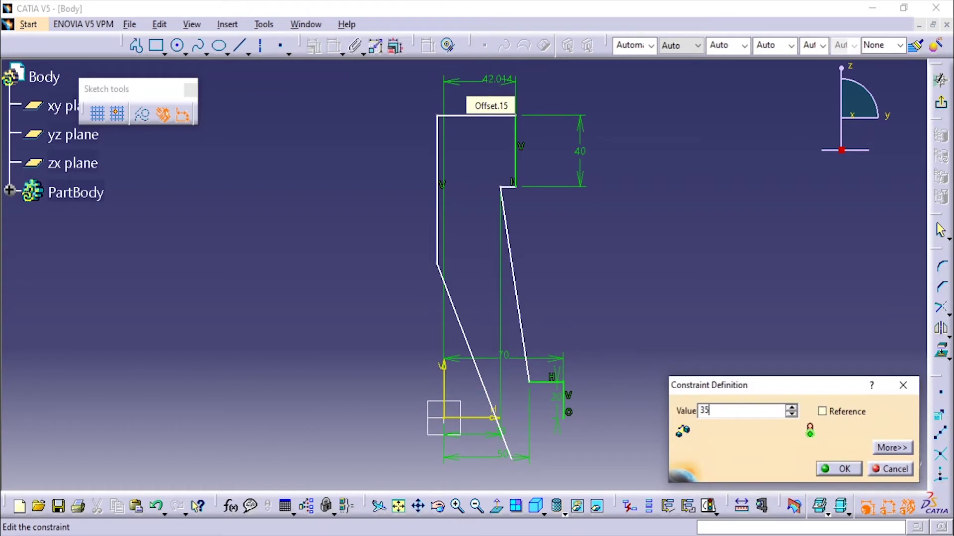
pyautogui.press('Return')
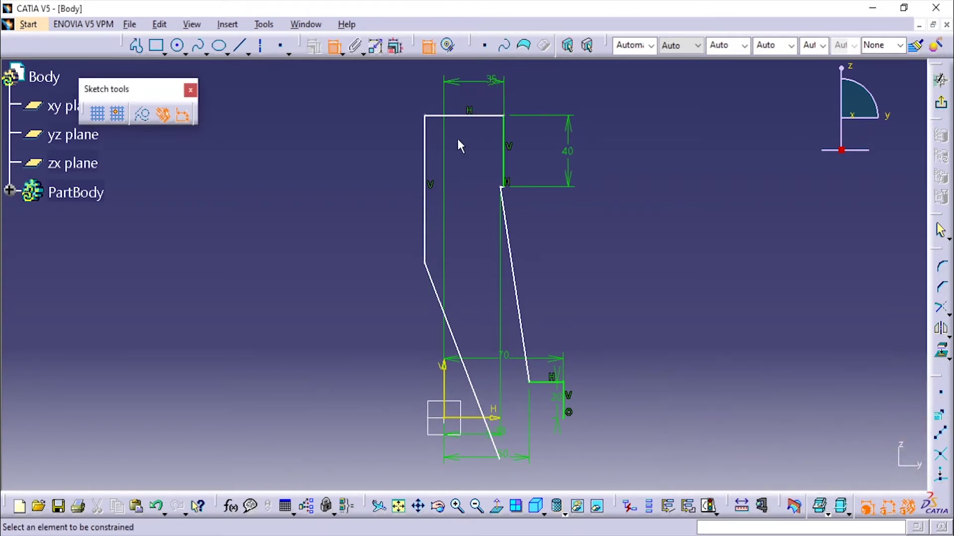
# Step: Move the inner vertical line across the vertical axis to the profile's side, about 17 mm from the axis
pyautogui.click(426, 186)
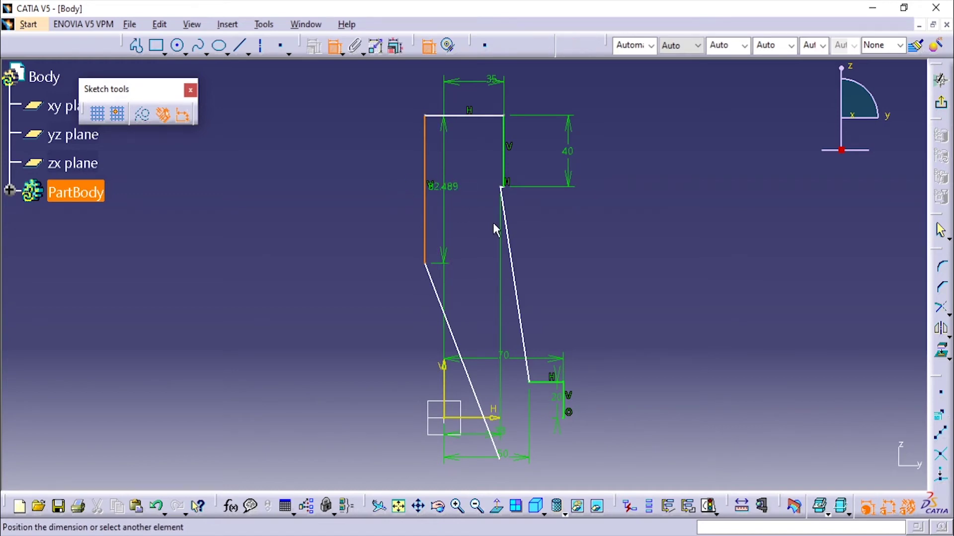
pyautogui.press('Escape')
pyautogui.moveTo(429, 159); pyautogui.dragTo(481, 168)
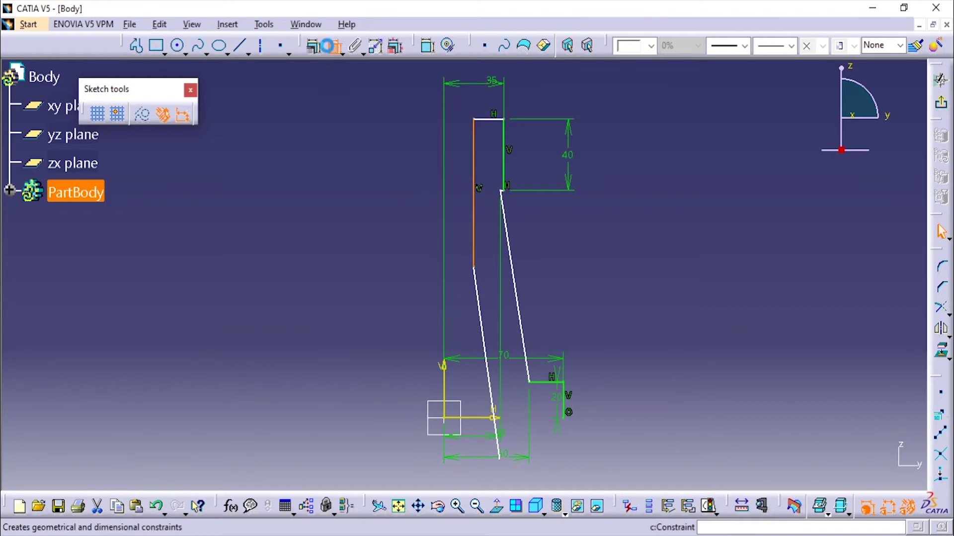
# Step: Dimension the distance from the inner vertical line to the vertical axis and set it to 25 mm
pyautogui.click(334, 46)
pyautogui.press('Escape')
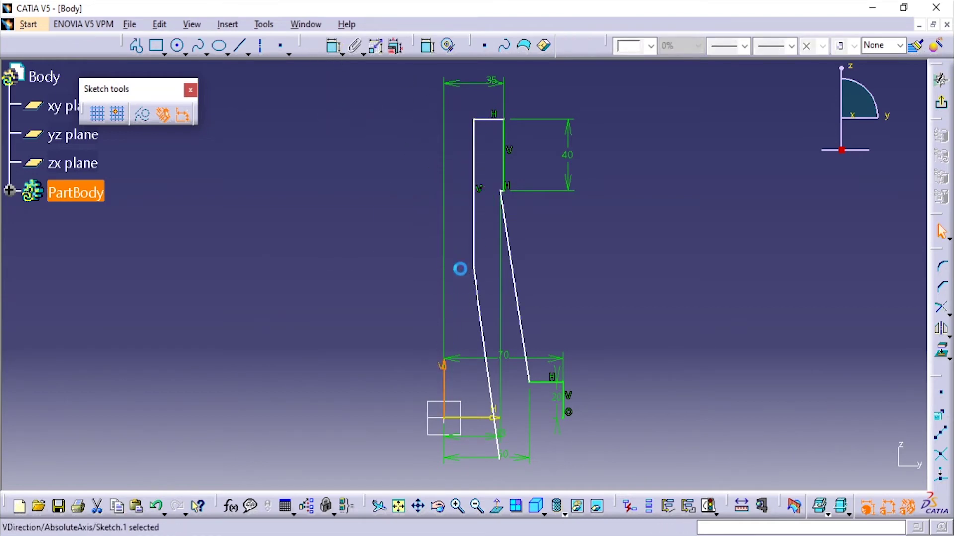
pyautogui.click(334, 45)
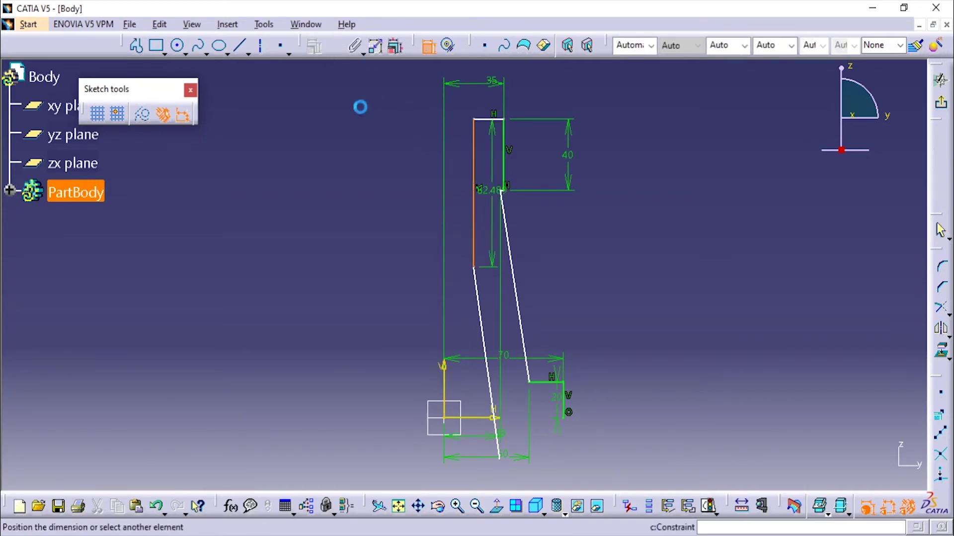
pyautogui.click(445, 379)
pyautogui.click(472, 102)
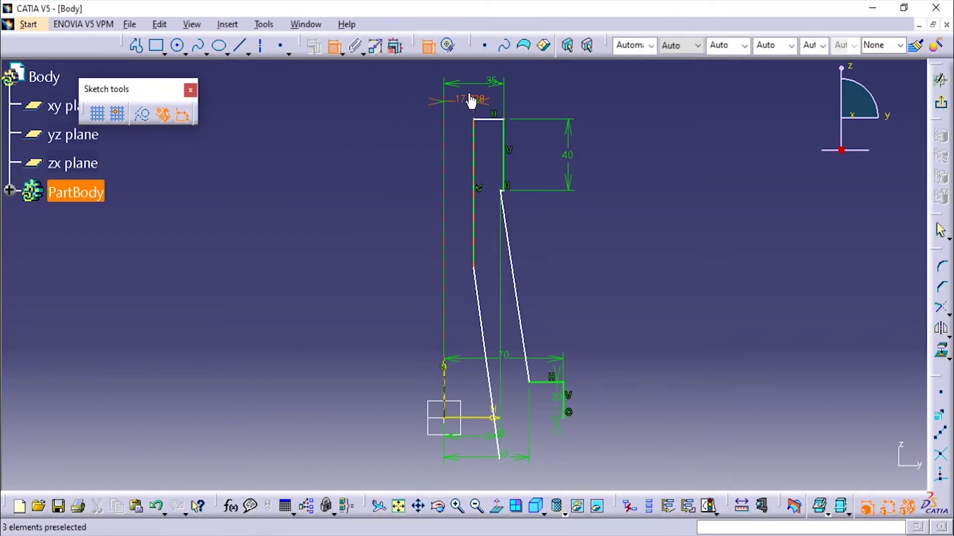
pyautogui.doubleClick(471, 101)
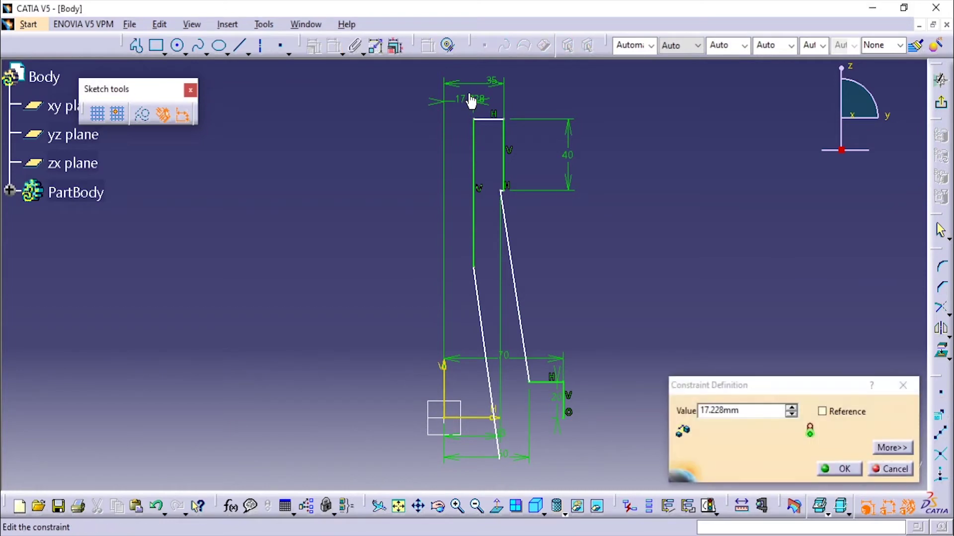
pyautogui.click(754, 406)
pyautogui.write('25')
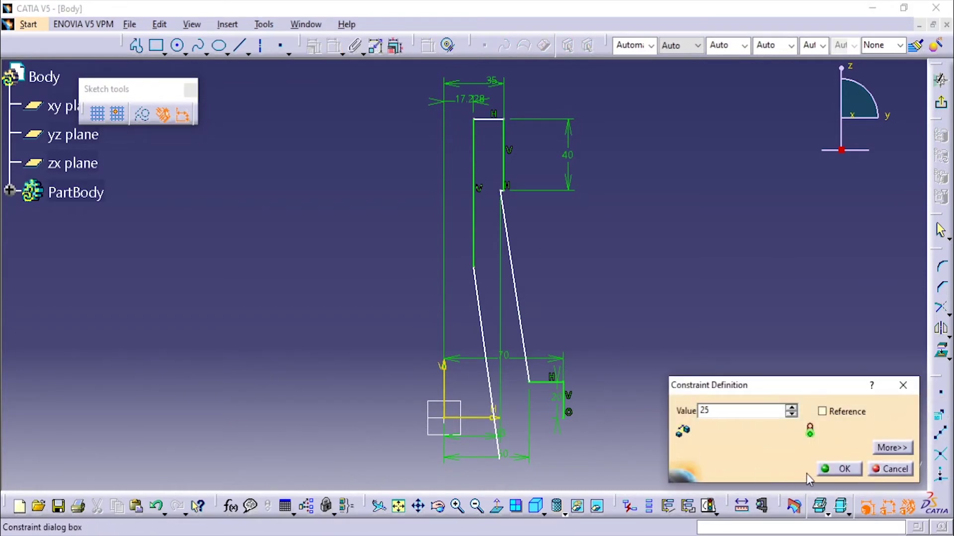
pyautogui.click(838, 469)
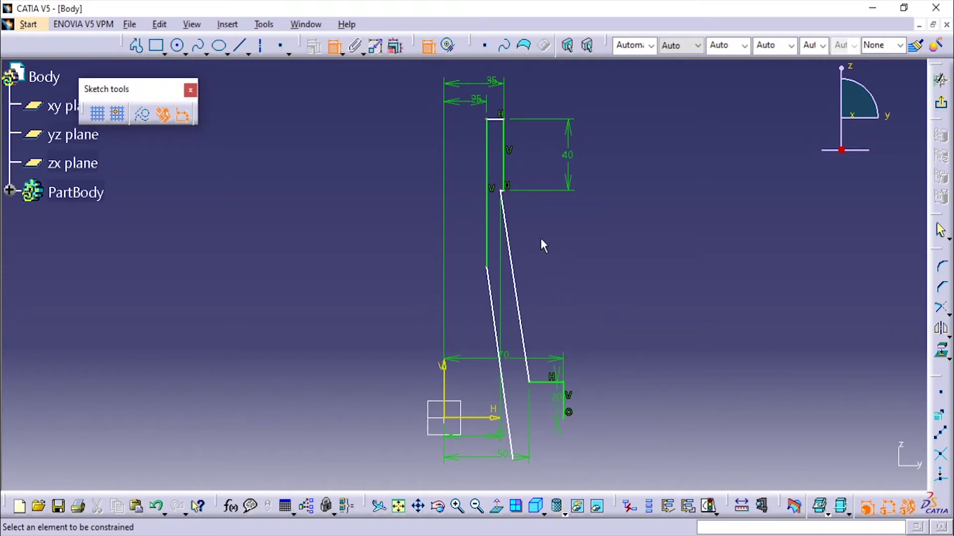
# Step: Dimension the top edge's height above the horizontal axis, check the overall height in the PDF drawing and set it to 185 mm
pyautogui.click(495, 121)
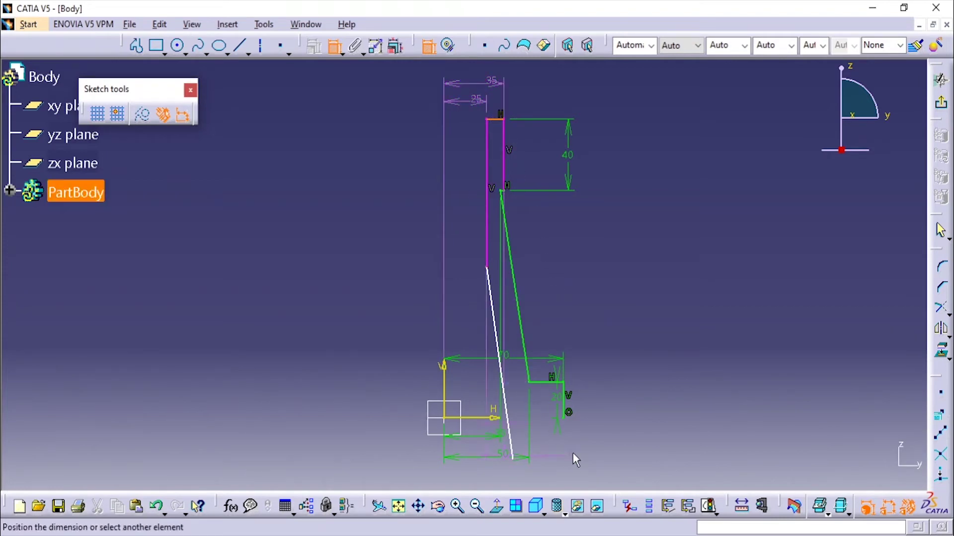
pyautogui.click(487, 419)
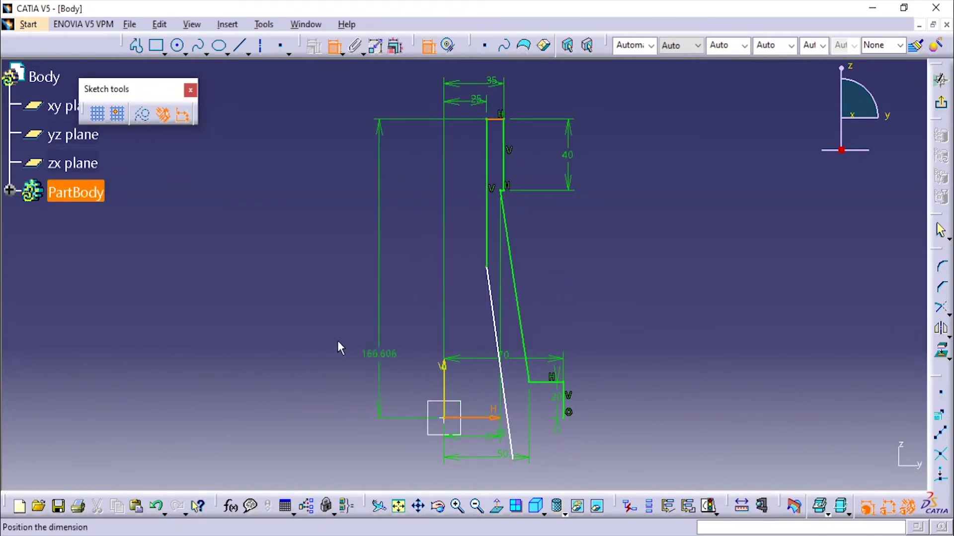
pyautogui.click(308, 331)
pyautogui.click(497, 535)
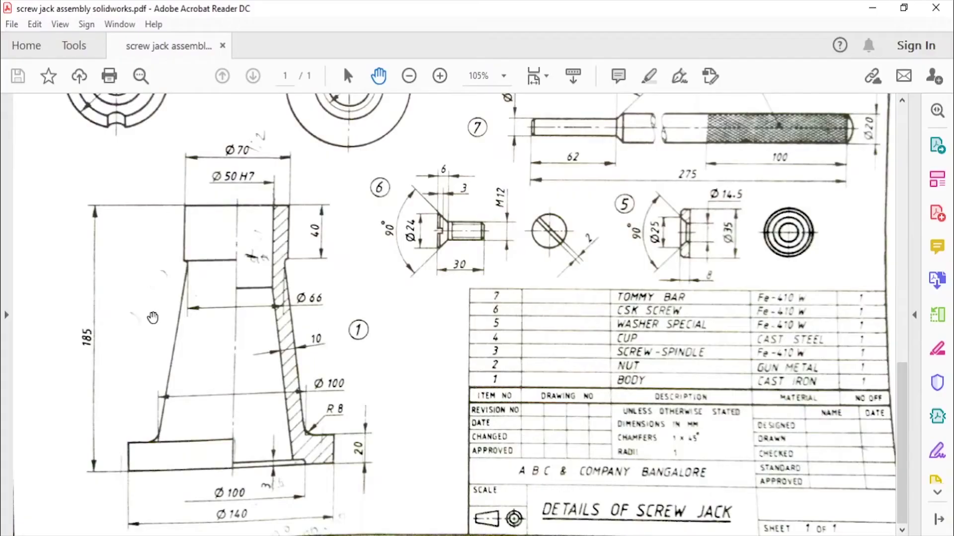
pyautogui.click(462, 535)
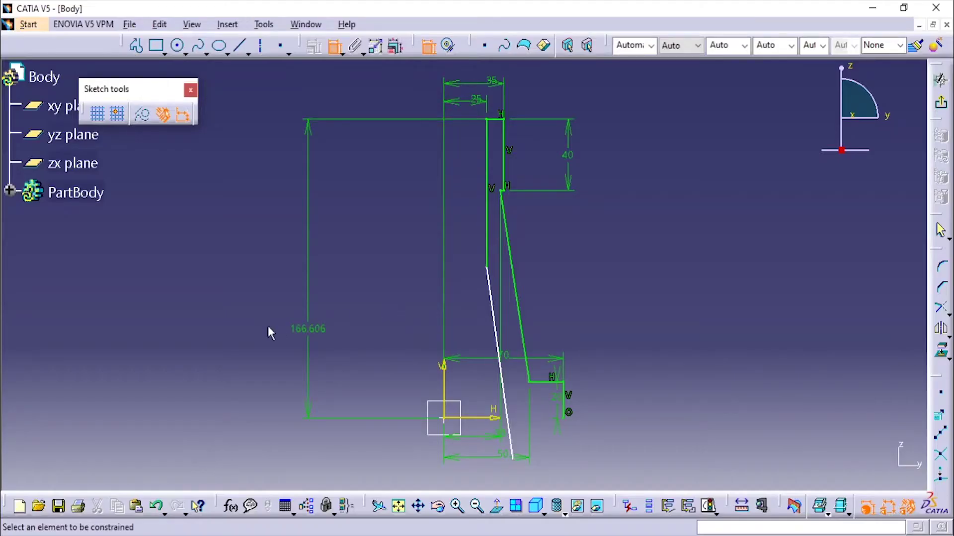
pyautogui.doubleClick(305, 334)
pyautogui.write('1')
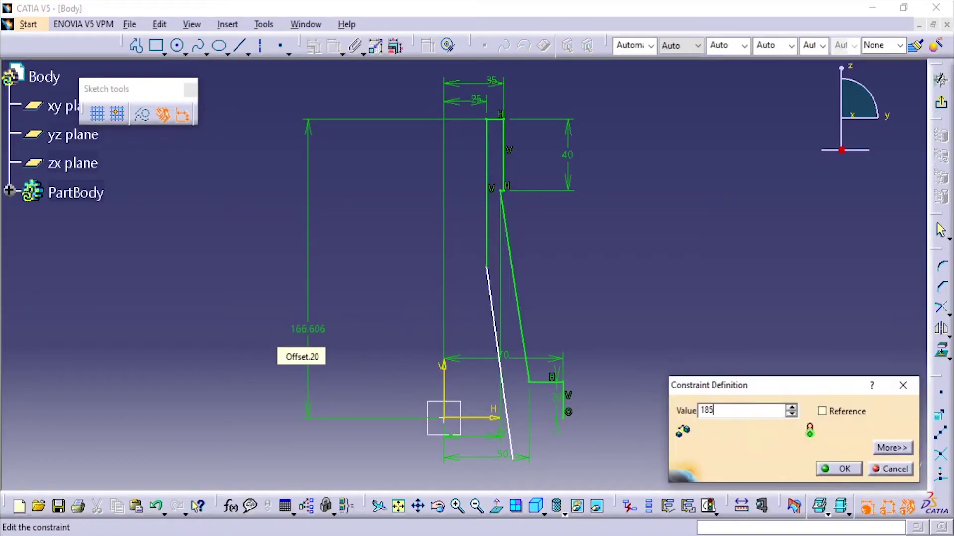
pyautogui.write('85')
pyautogui.press('Return')
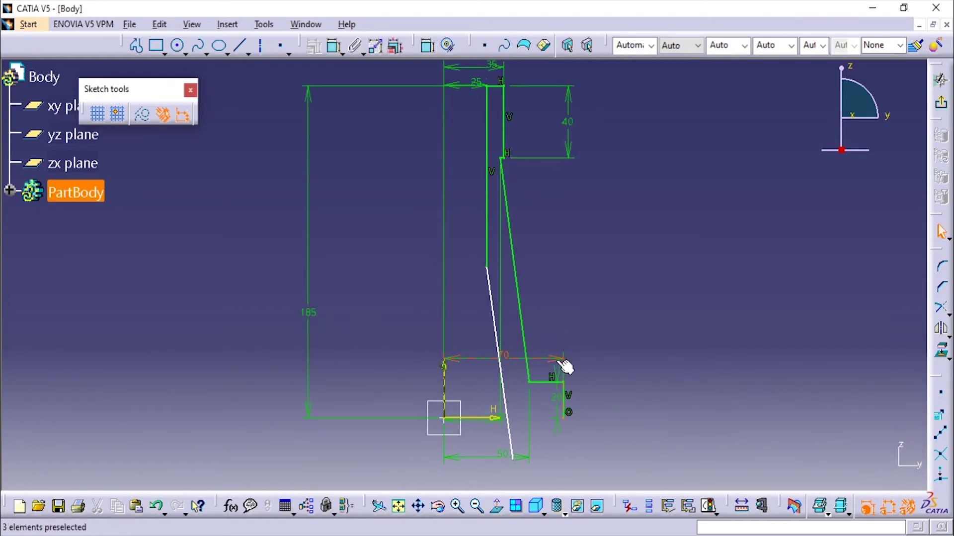
# Step: Reposition the 70 mm dimension below the 50 mm one and the base flange's 20 mm height dimension outside the profile
pyautogui.moveTo(564, 367)
pyautogui.mouseDown()
pyautogui.moveTo(550, 366)
pyautogui.moveTo(555, 446)
pyautogui.mouseUp()
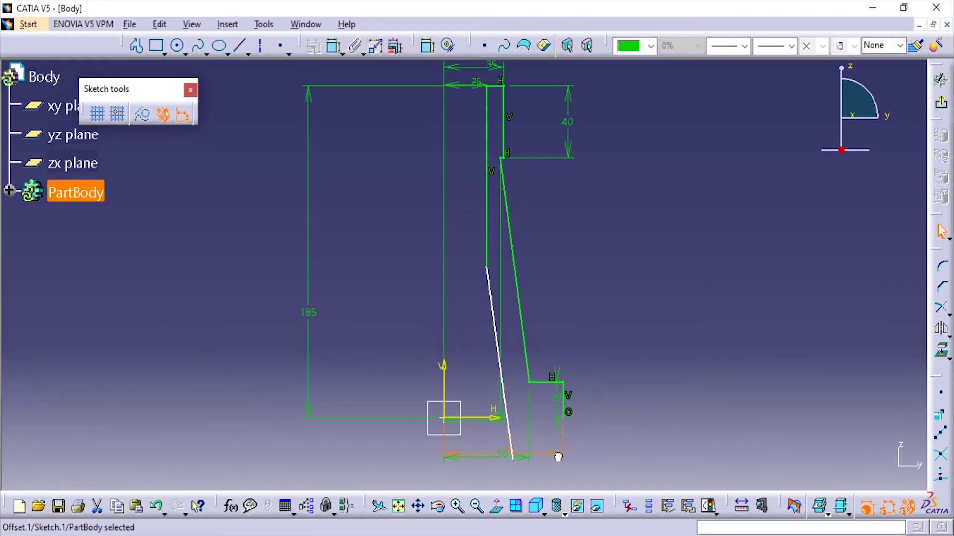
pyautogui.moveTo(555, 479); pyautogui.dragTo(556, 483)
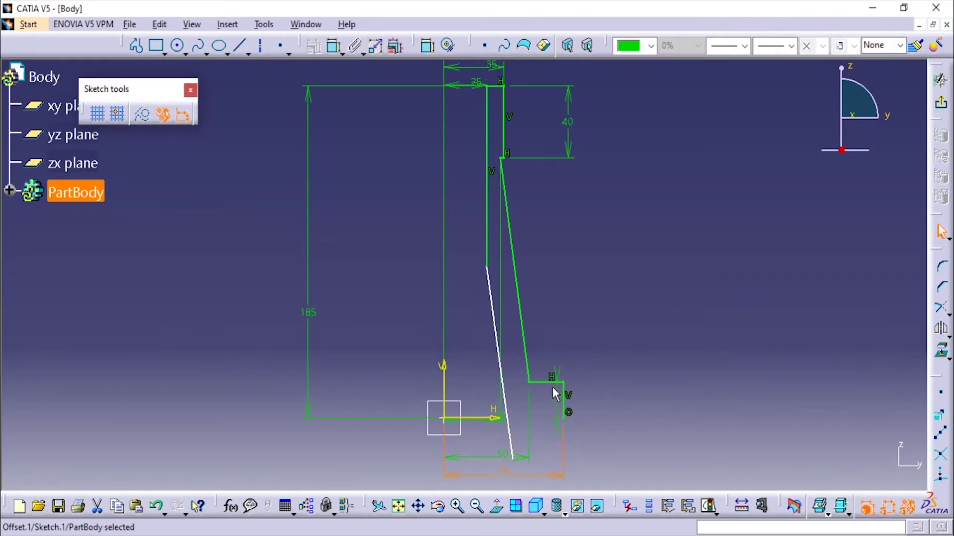
pyautogui.moveTo(557, 388); pyautogui.dragTo(625, 393)
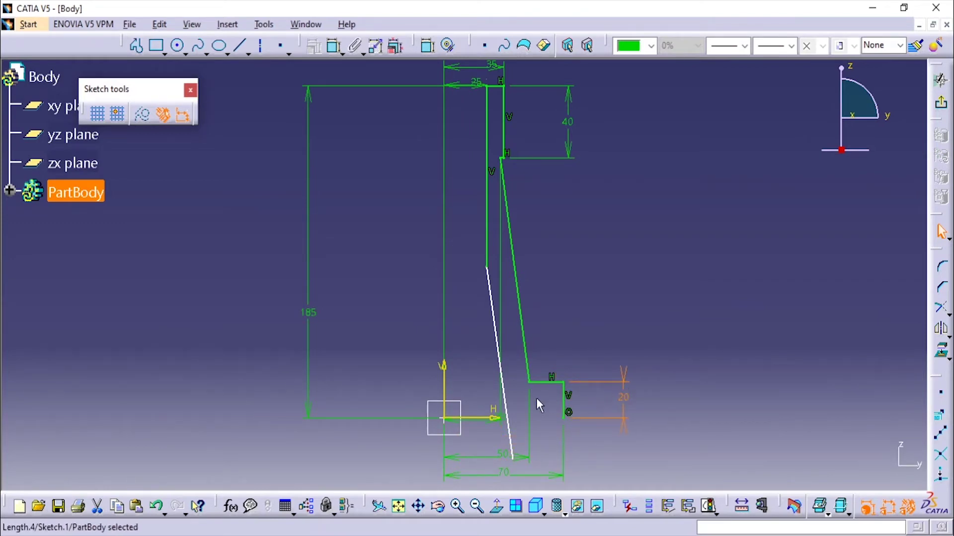
pyautogui.click(573, 287)
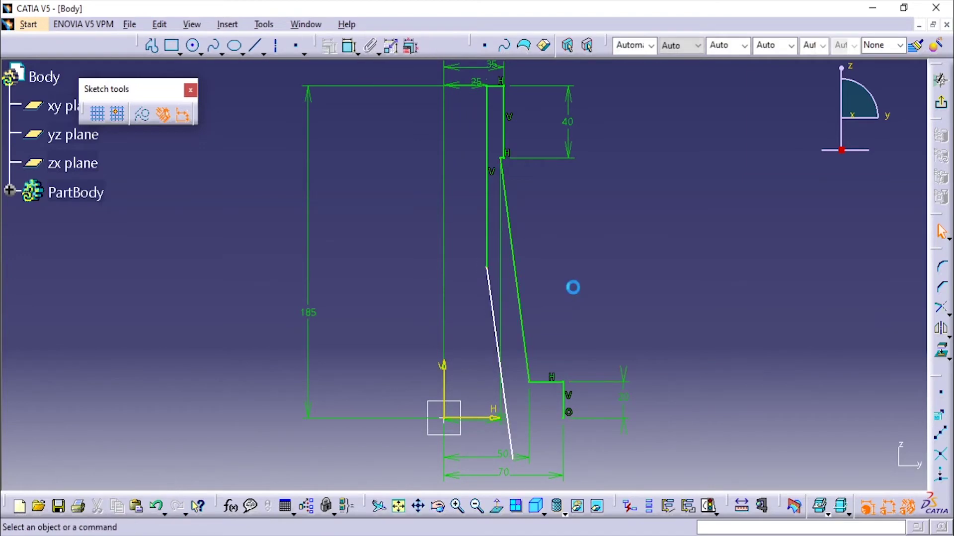
# Step: Constrain the inner and outer slanted wall lines to be parallel using the Parallelism constraint
pyautogui.click(520, 311)
pyautogui.click(491, 310)
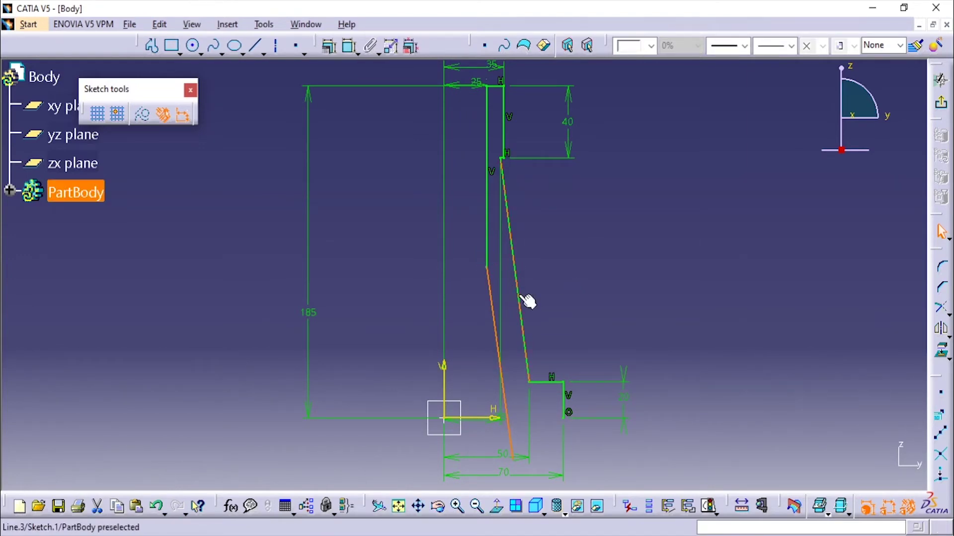
pyautogui.keyDown('ctrl'); pyautogui.click(520, 298); pyautogui.keyUp('ctrl')
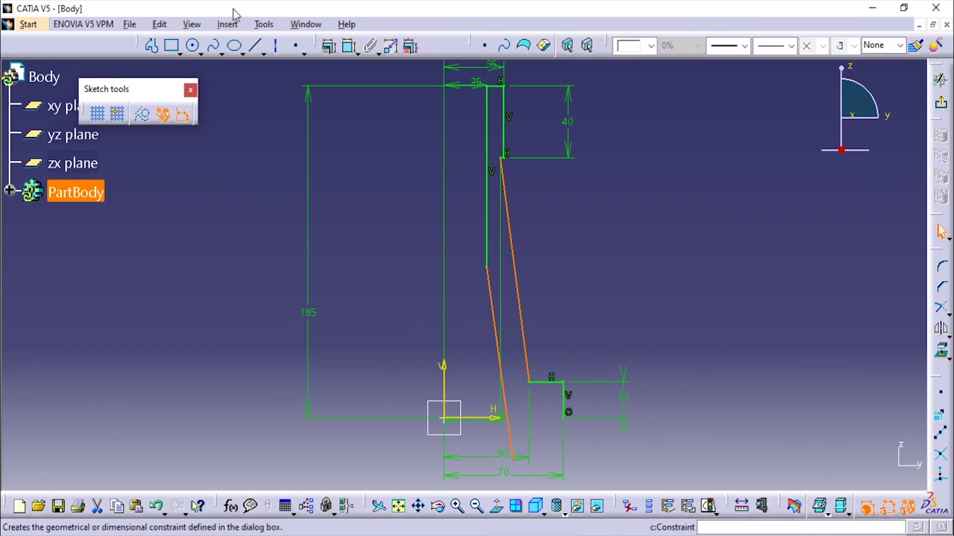
pyautogui.click(229, 26)
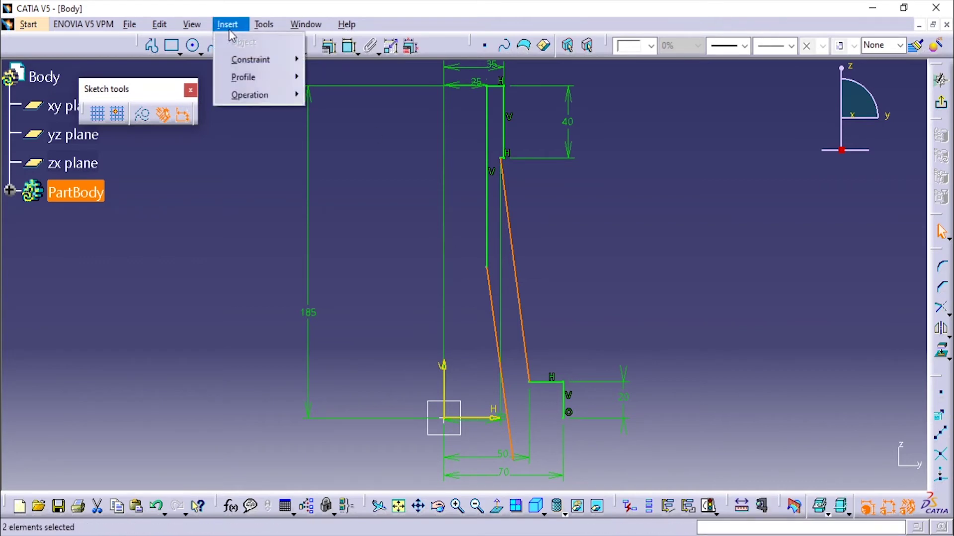
pyautogui.moveTo(245, 64)
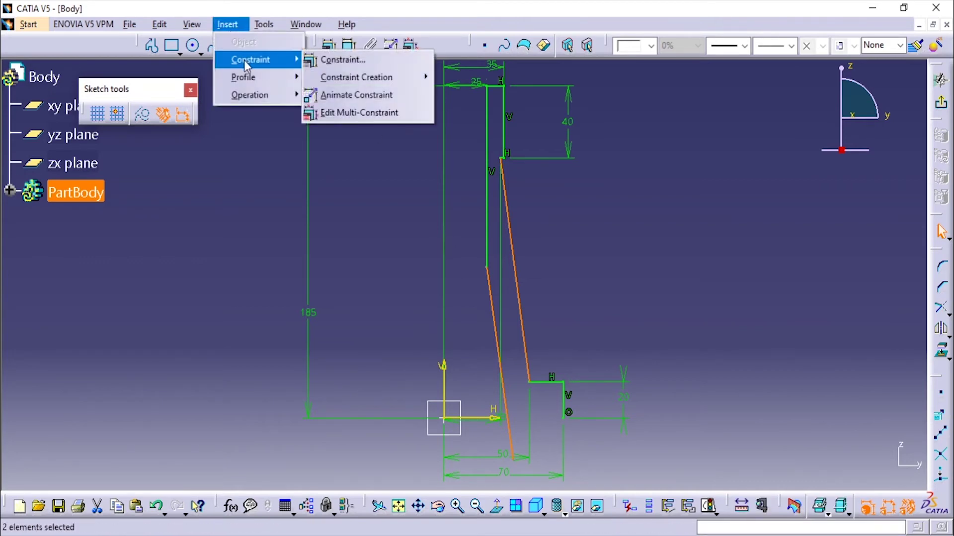
pyautogui.click(337, 63)
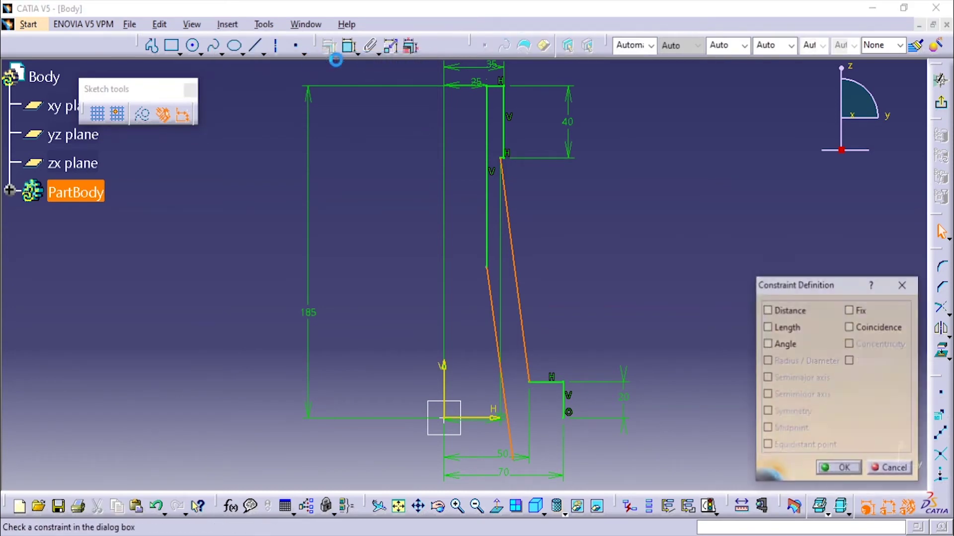
pyautogui.click(849, 378)
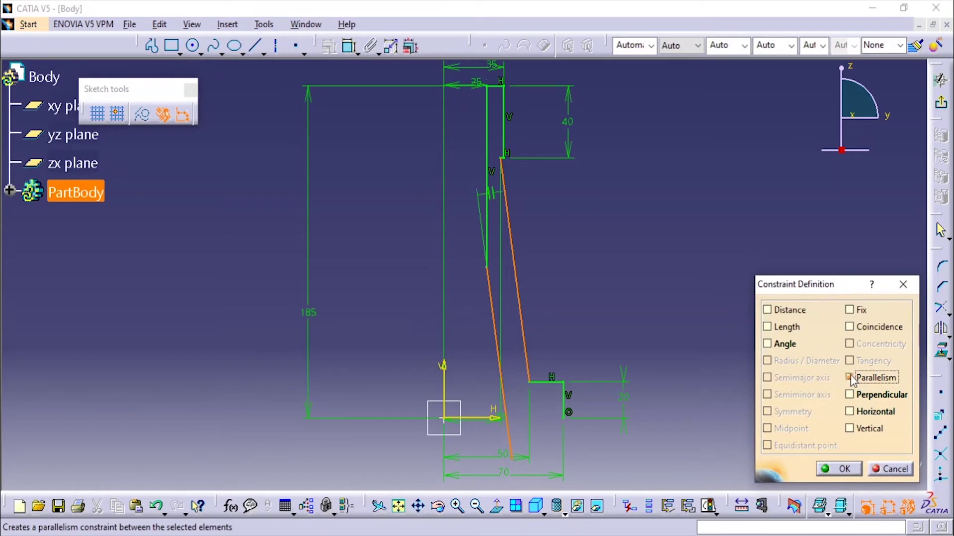
pyautogui.click(839, 469)
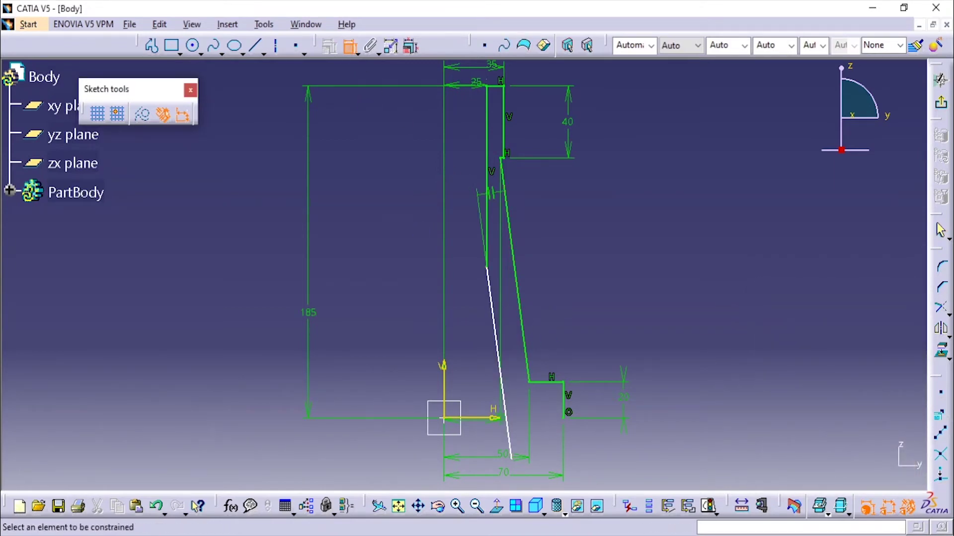
# Step: Check the wall thickness in the PDF drawing, dimension the distance between the two slanted lines and set it to 10 mm
pyautogui.hotkey('alt', 'Tab')
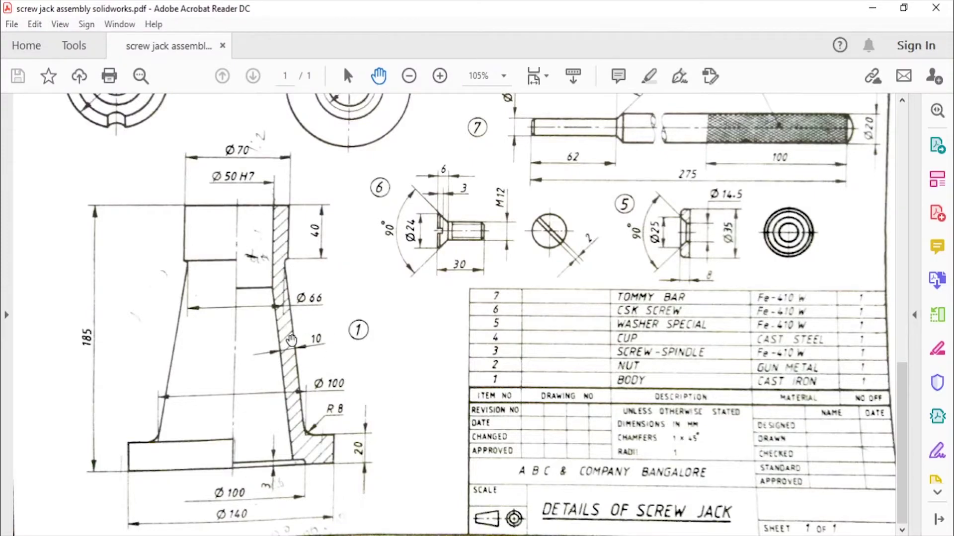
pyautogui.hotkey('alt', 'Tab')
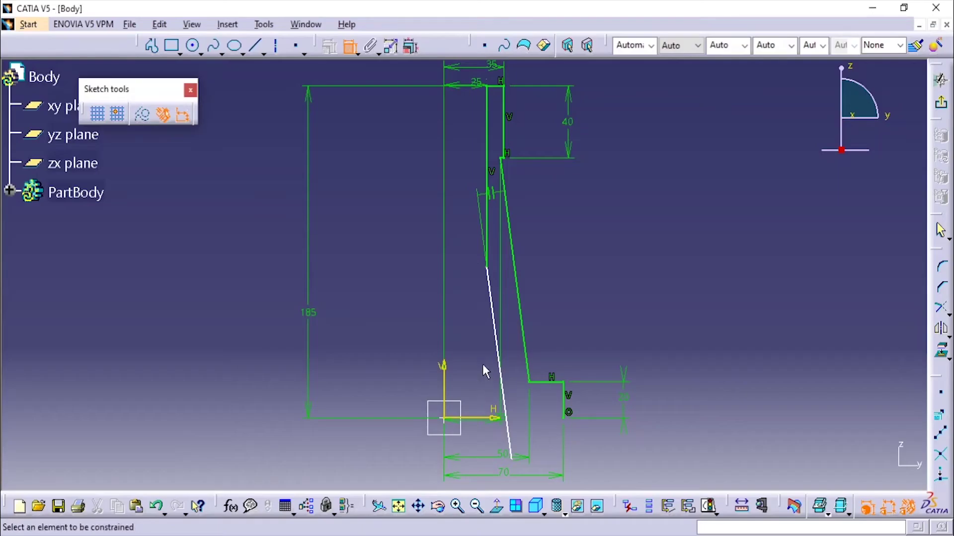
pyautogui.click(497, 341)
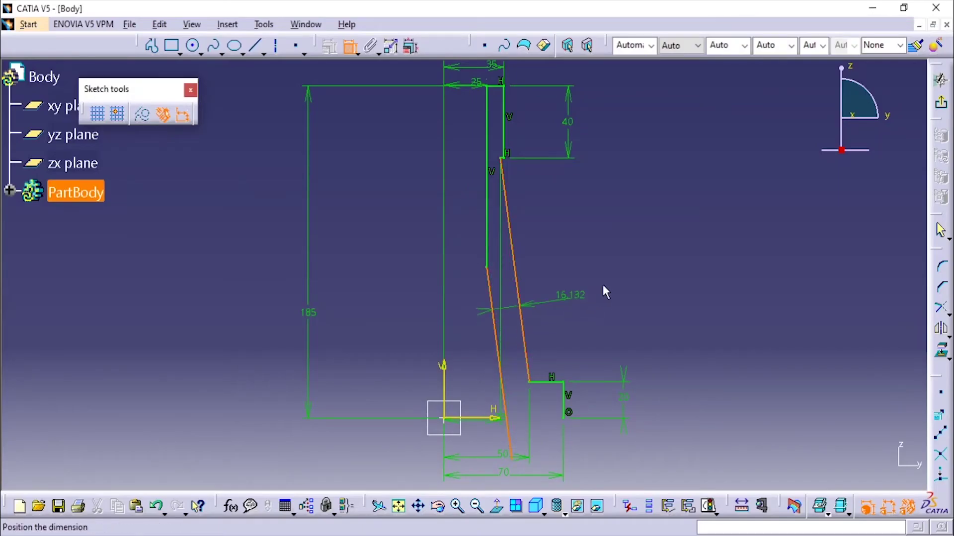
pyautogui.click(628, 267)
pyautogui.doubleClick(630, 265)
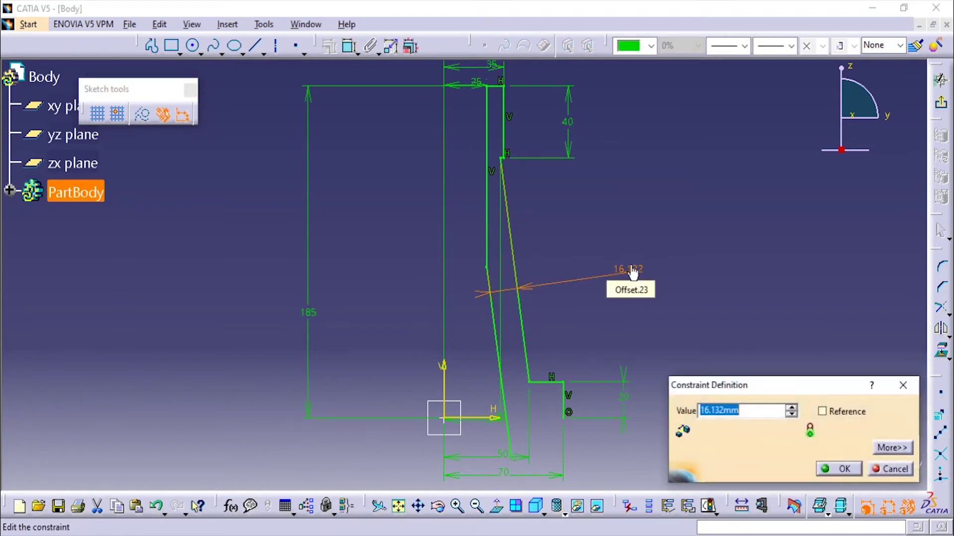
pyautogui.write('10mm')
pyautogui.press('Return')
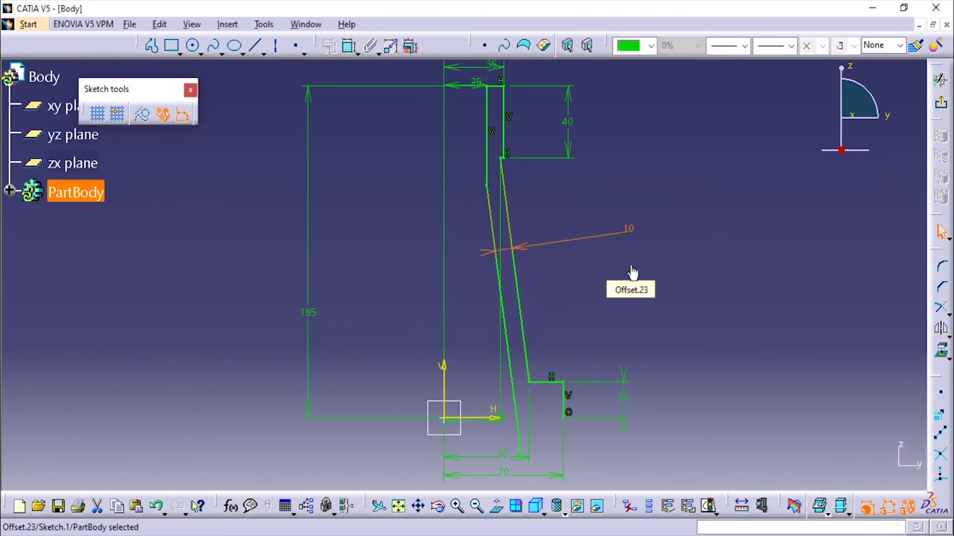
# Step: Move the inner slanted line's lower end to about 5 mm above the horizontal axis and draw a horizontal line about 10 mm outward from it
pyautogui.moveTo(523, 454); pyautogui.dragTo(524, 399)
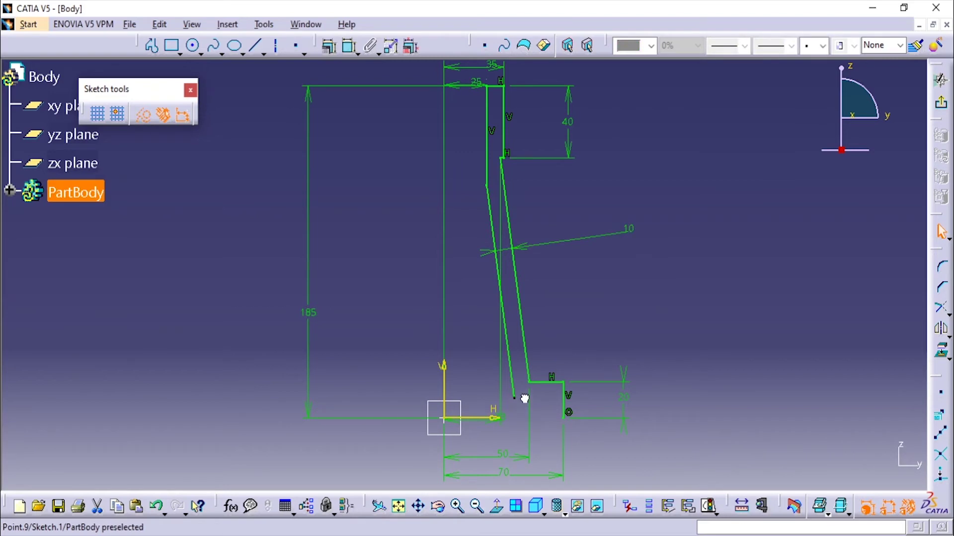
pyautogui.click(255, 46)
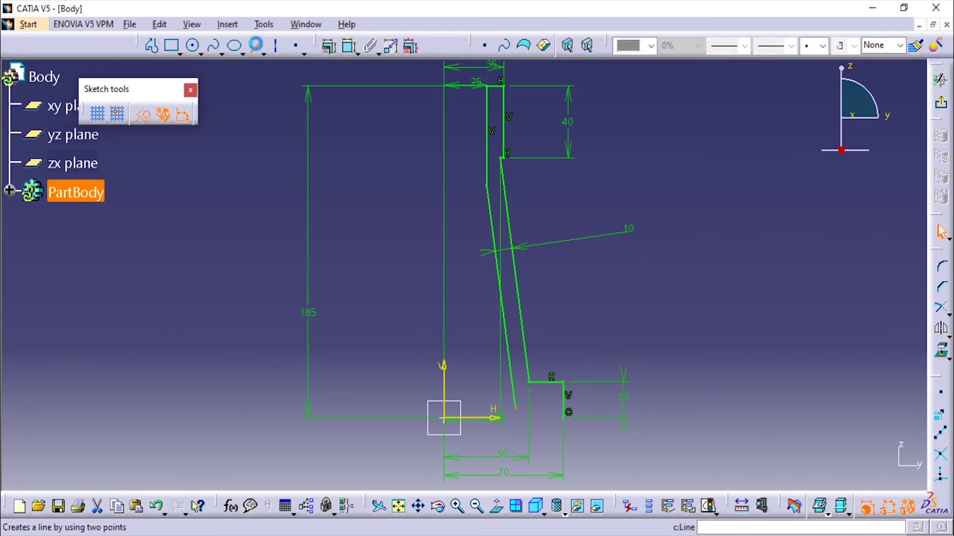
pyautogui.click(517, 410)
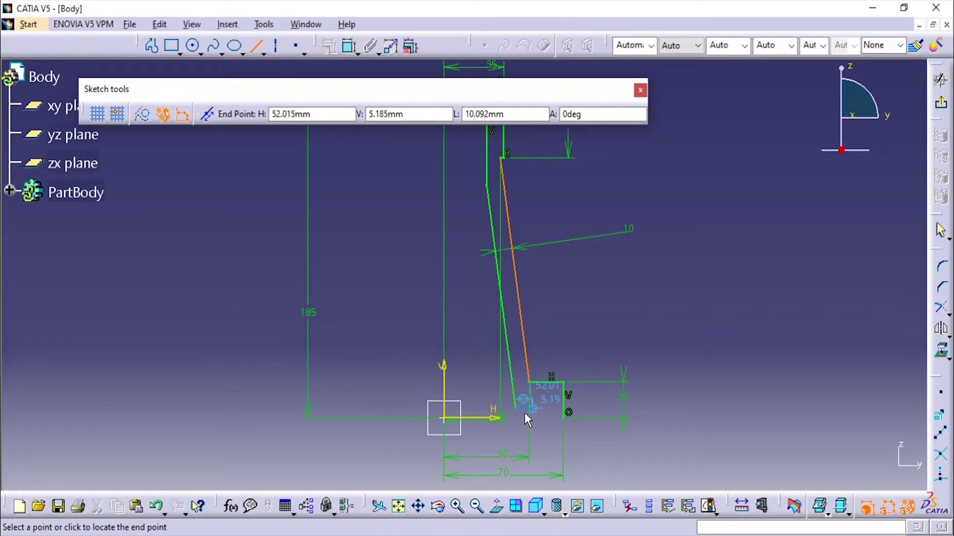
pyautogui.moveTo(536, 434)
pyautogui.keyDown('ctrl'); pyautogui.mouseDown(button='middle')
pyautogui.moveTo(538, 374)
pyautogui.moveTo(591, 153)
pyautogui.mouseUp(button='middle'); pyautogui.keyUp('ctrl')
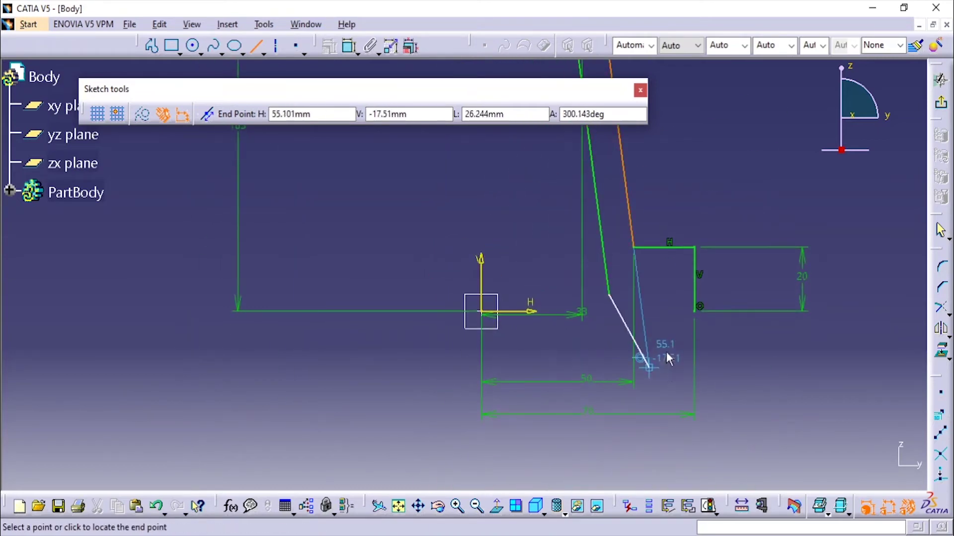
pyautogui.keyDown('ctrl'); pyautogui.moveTo(666, 353); pyautogui.dragTo(666, 279, button='middle'); pyautogui.keyUp('ctrl')
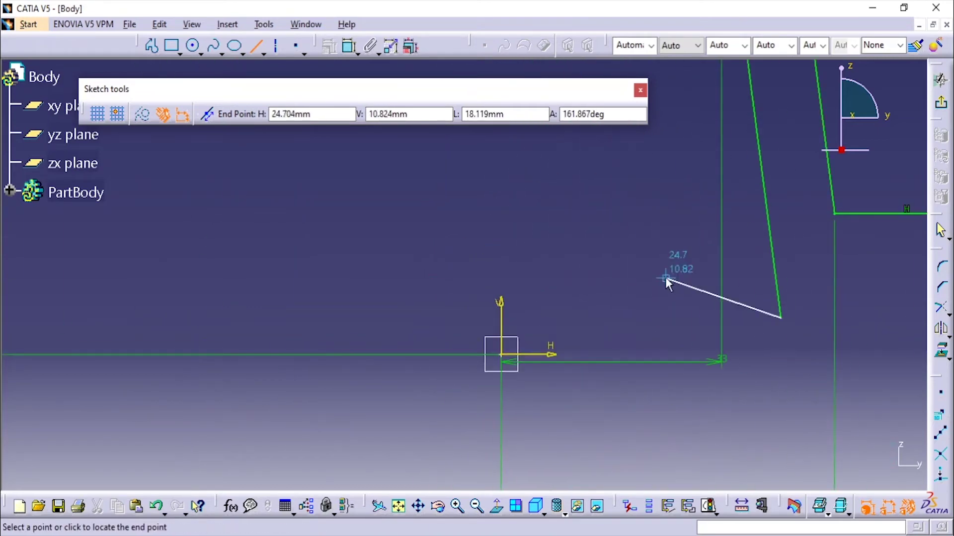
pyautogui.click(843, 317)
# Step: Draw a vertical line about 5 mm down to the horizontal axis and close the profile along the axis to the flange's outer corner
pyautogui.click(844, 318)
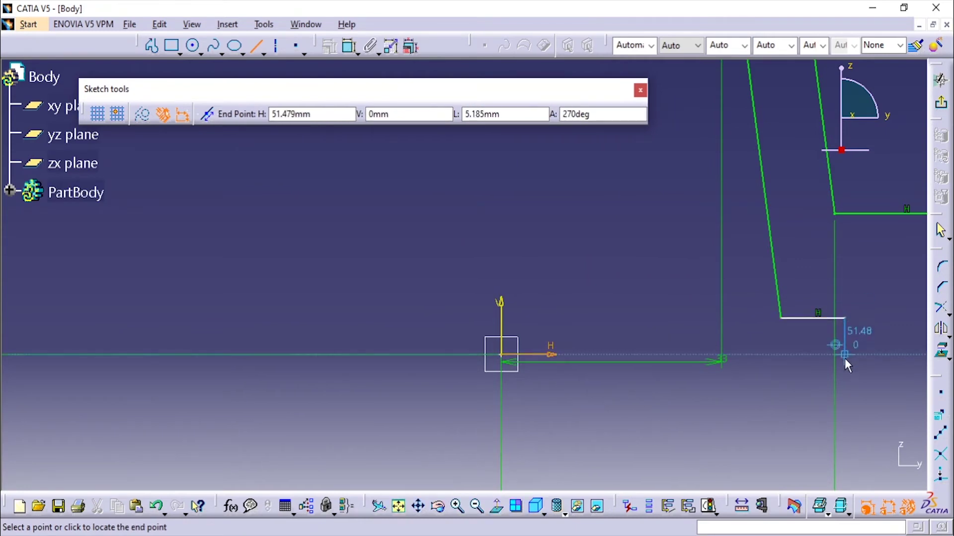
pyautogui.click(842, 353)
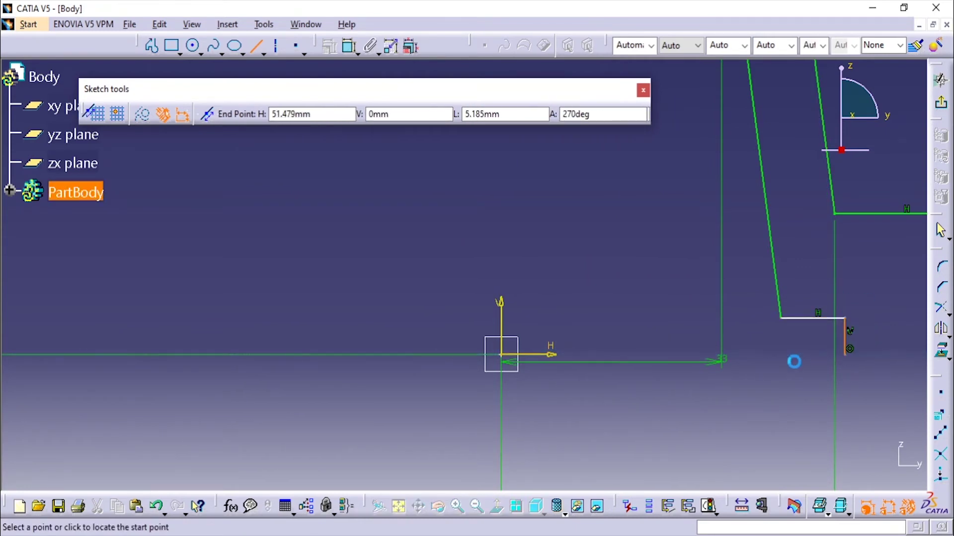
pyautogui.moveTo(792, 362)
pyautogui.mouseDown(button='middle')
pyautogui.moveTo(639, 337)
pyautogui.moveTo(518, 335)
pyautogui.mouseUp(button='middle')
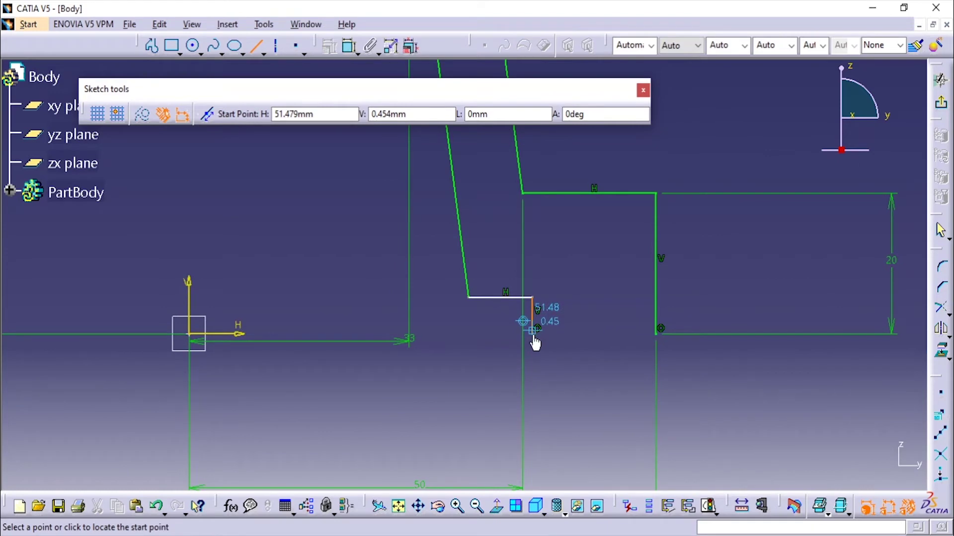
pyautogui.click(533, 335)
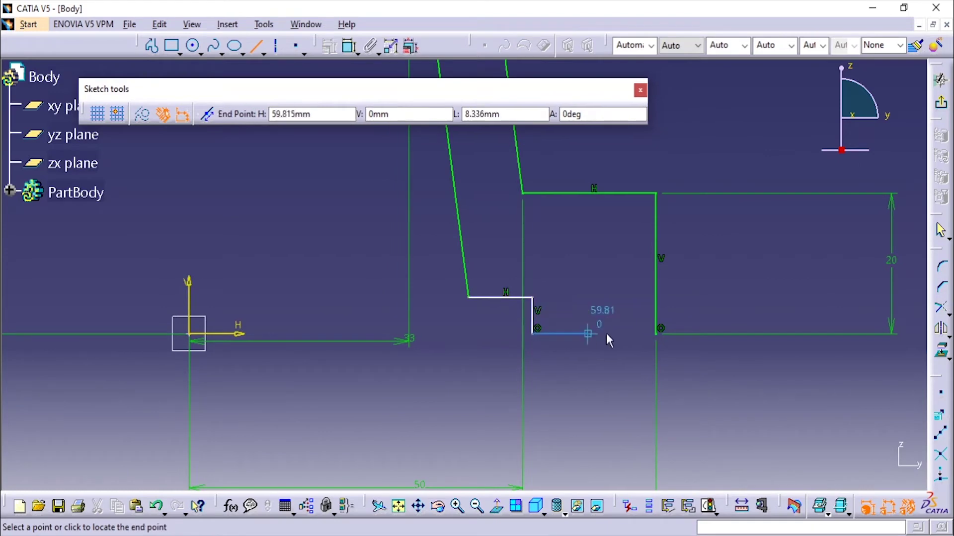
pyautogui.click(658, 337)
pyautogui.moveTo(533, 321); pyautogui.dragTo(645, 375, button='middle')
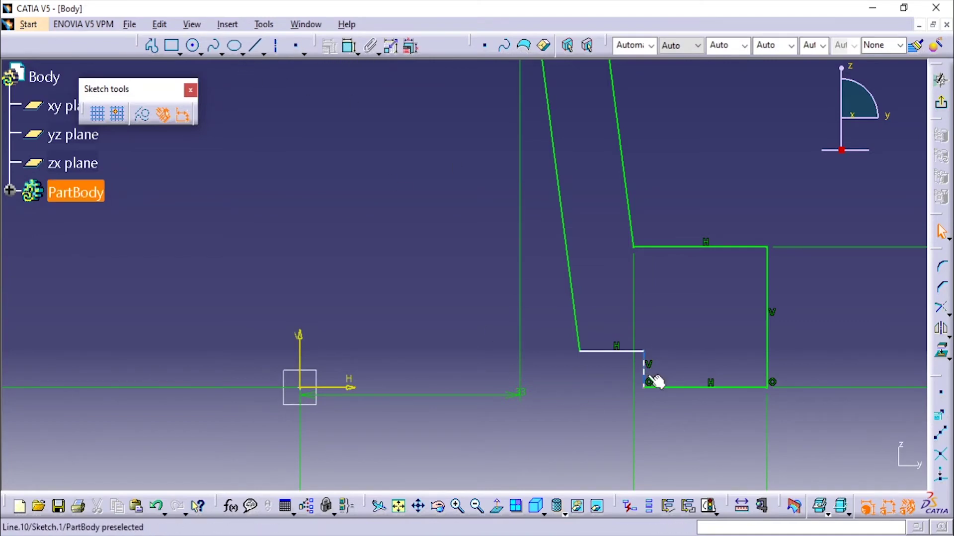
# Step: Dimension the short vertical line of the base recess, check its depth in the PDF drawing and set it to 3 mm
pyautogui.click(350, 46)
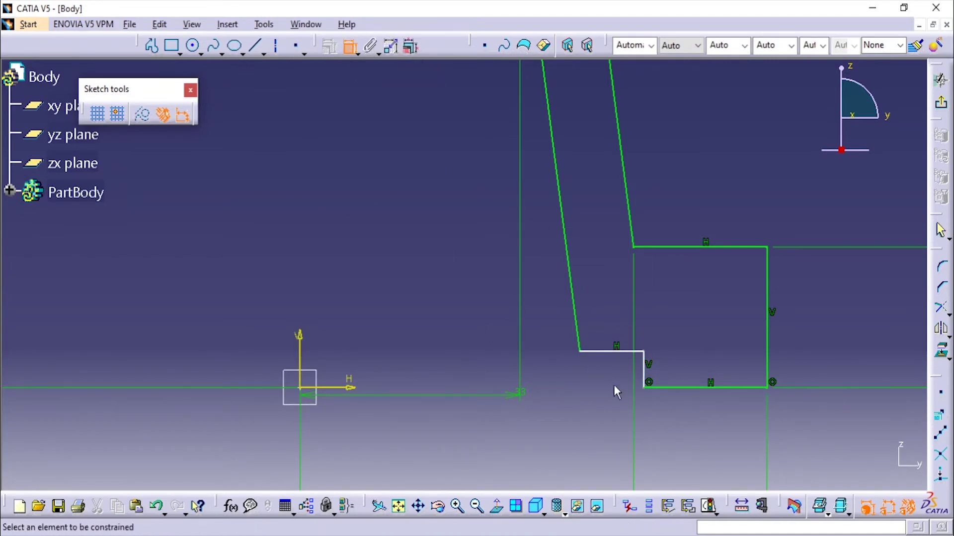
pyautogui.click(646, 378)
pyautogui.click(598, 373)
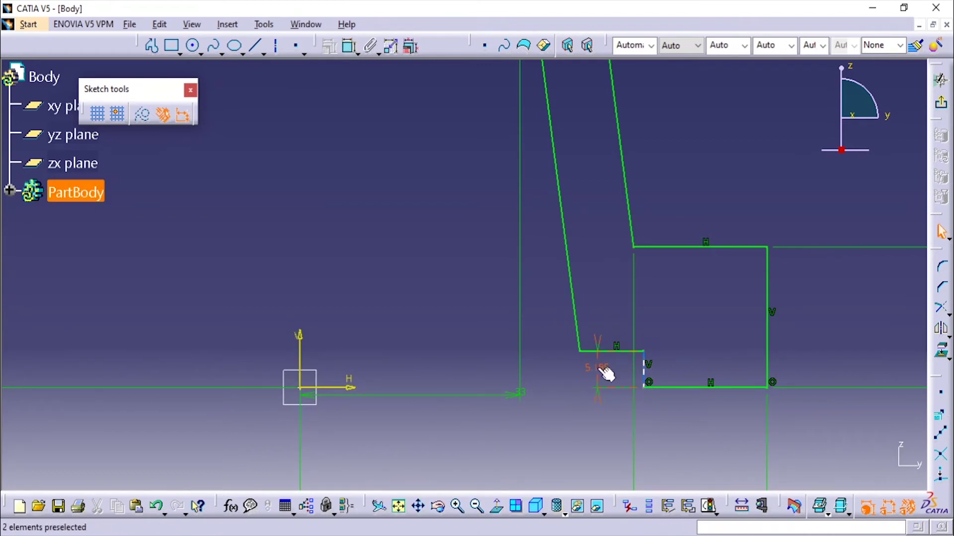
pyautogui.doubleClick(598, 368)
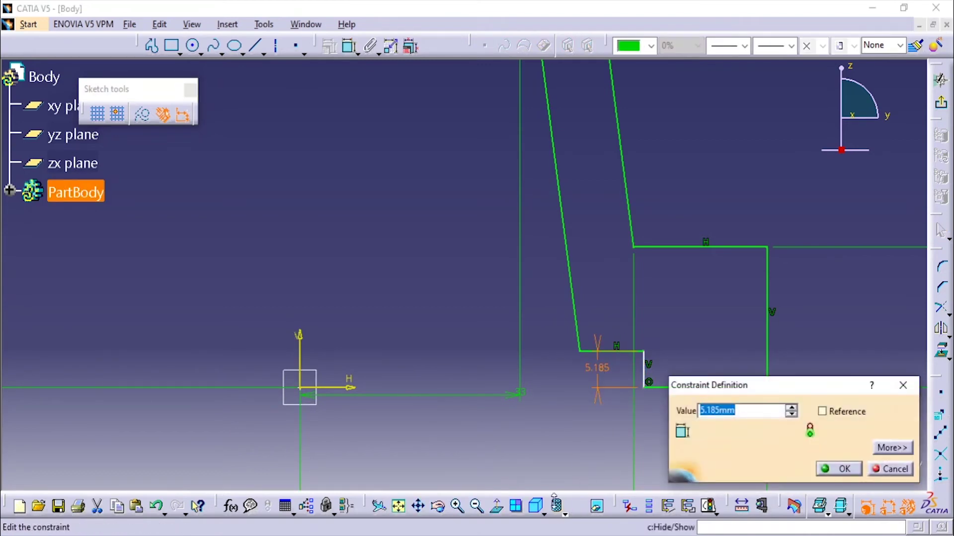
pyautogui.hotkey('alt', 'Tab')
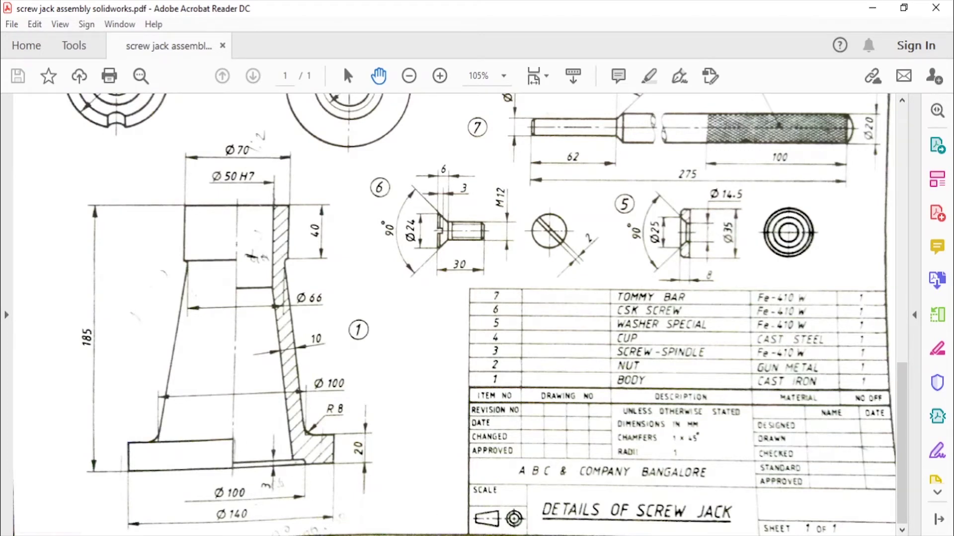
pyautogui.hotkey('alt', 'Tab')
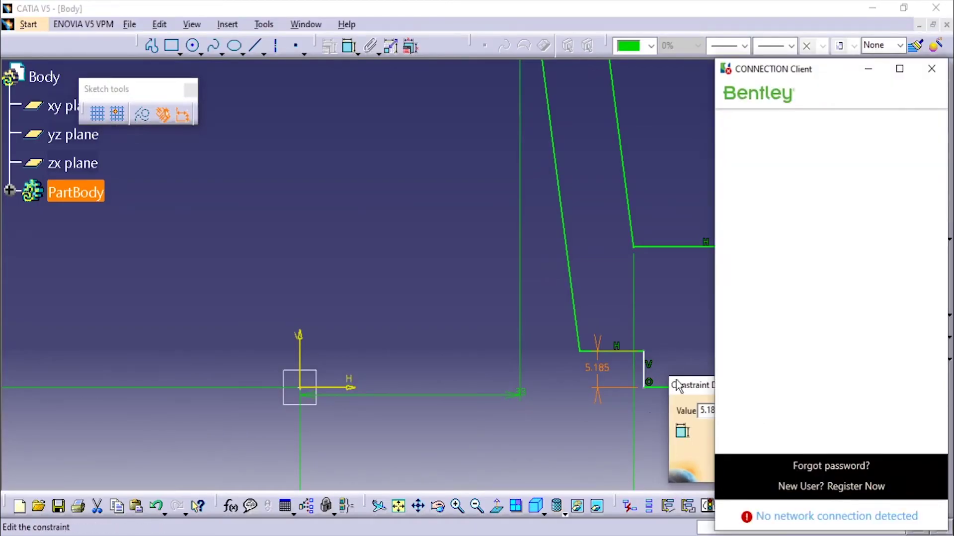
pyautogui.click(932, 73)
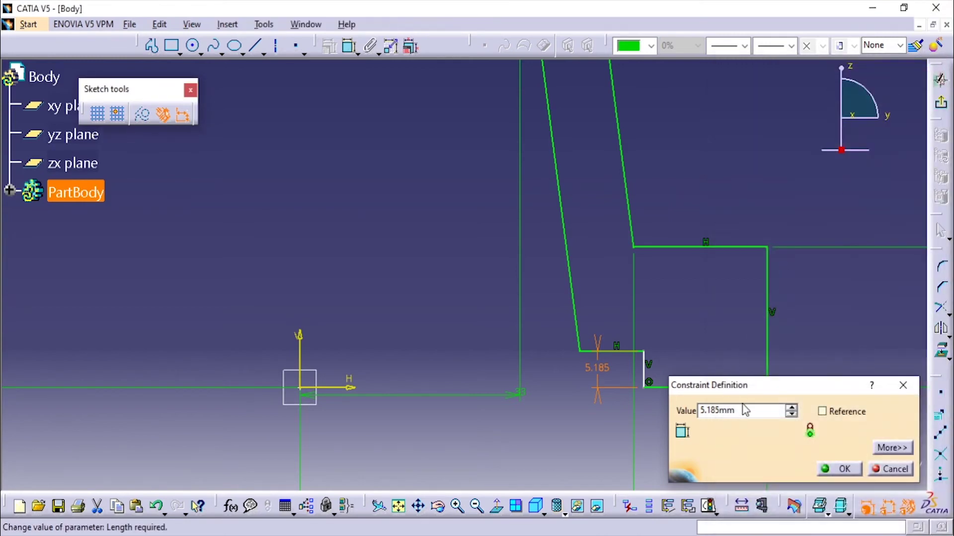
pyautogui.write('3')
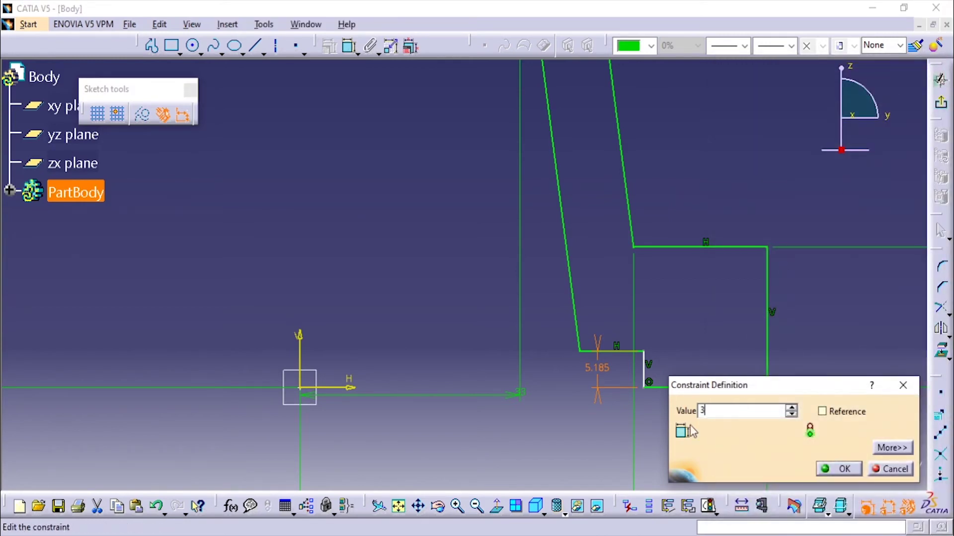
pyautogui.click(829, 471)
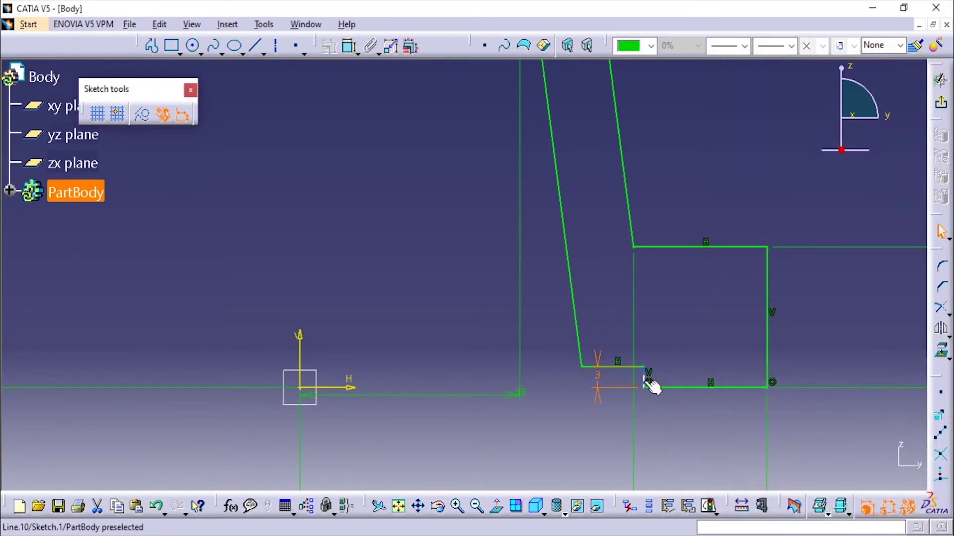
# Step: Dimension the recess's short vertical line from the vertical axis and set the distance to 50 mm
pyautogui.click(351, 48)
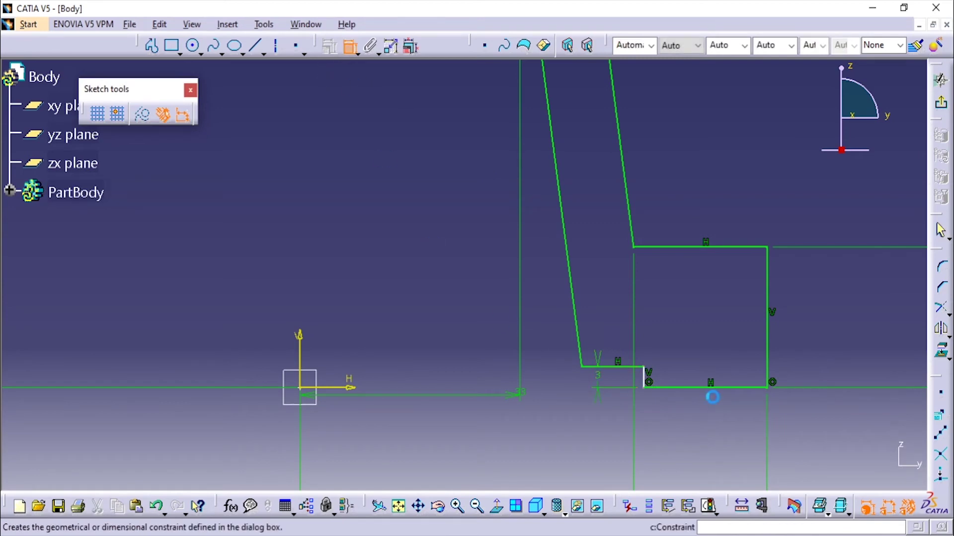
pyautogui.click(646, 384)
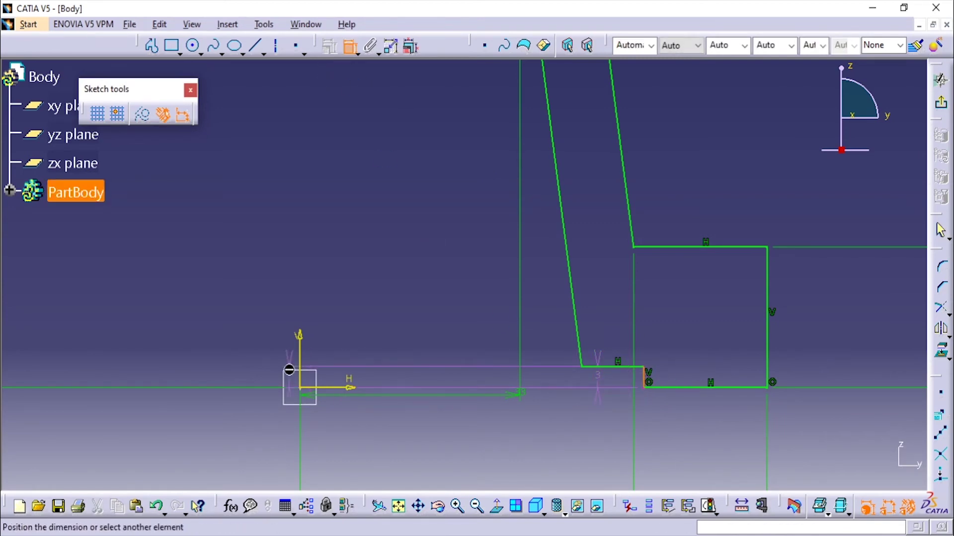
pyautogui.click(301, 354)
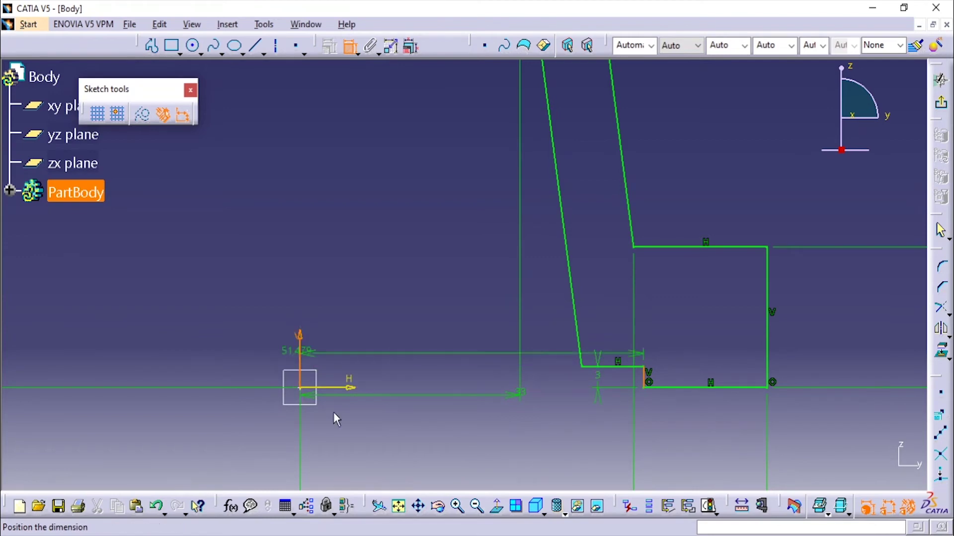
pyautogui.click(442, 437)
pyautogui.doubleClick(435, 432)
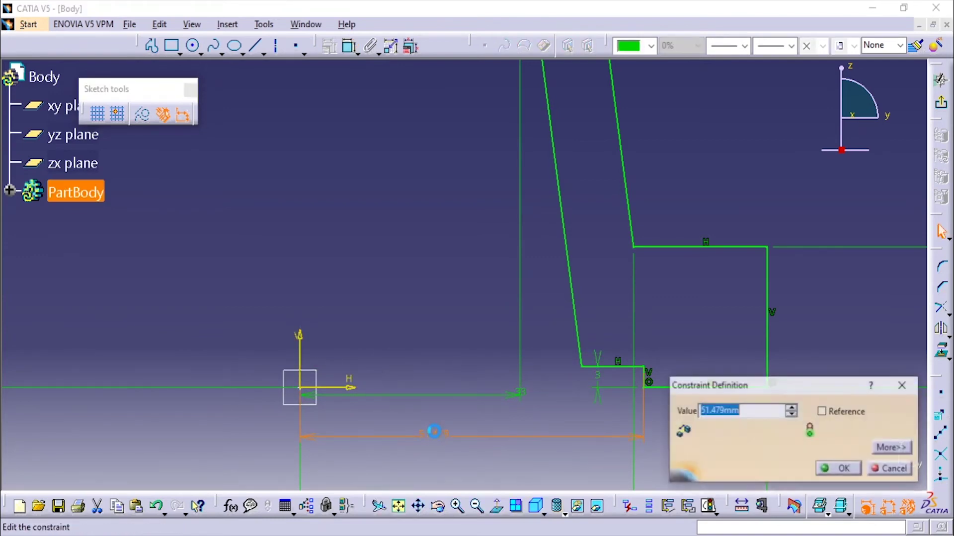
pyautogui.write('50')
pyautogui.press('Return')
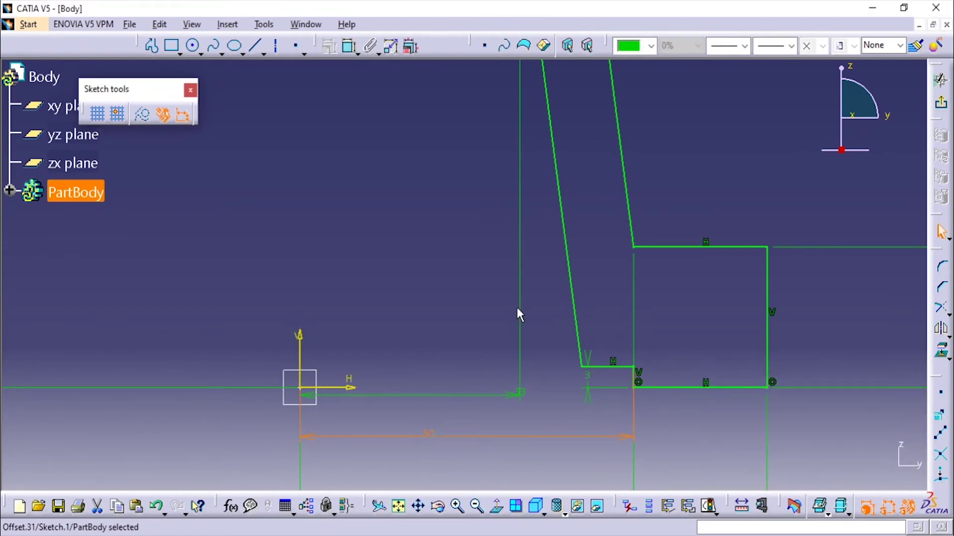
# Step: Check the solving status of the complete profile sketch
pyautogui.moveTo(467, 255)
pyautogui.keyDown('ctrl'); pyautogui.mouseDown(button='middle')
pyautogui.moveTo(458, 377)
pyautogui.moveTo(447, 376)
pyautogui.mouseUp(button='middle'); pyautogui.keyUp('ctrl')
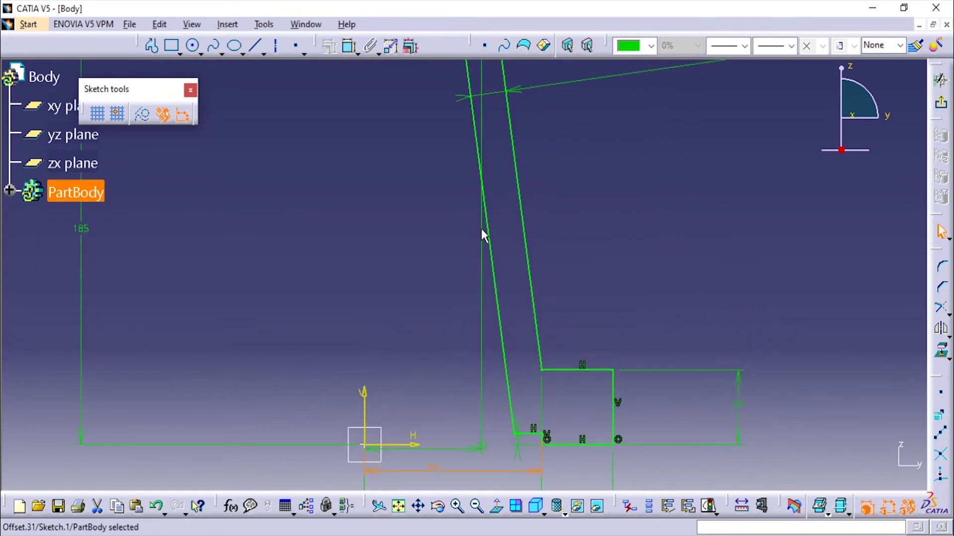
pyautogui.keyDown('ctrl'); pyautogui.moveTo(481, 233); pyautogui.dragTo(487, 342, button='middle'); pyautogui.keyUp('ctrl')
pyautogui.moveTo(499, 200)
pyautogui.mouseDown(button='middle')
pyautogui.moveTo(506, 317)
pyautogui.moveTo(586, 231)
pyautogui.mouseUp(button='middle')
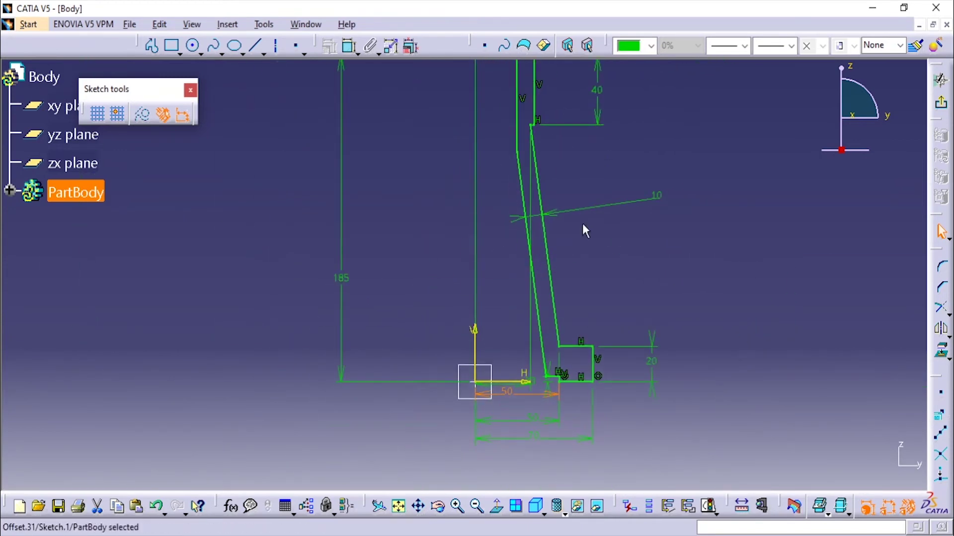
pyautogui.moveTo(582, 218); pyautogui.dragTo(585, 264, button='middle')
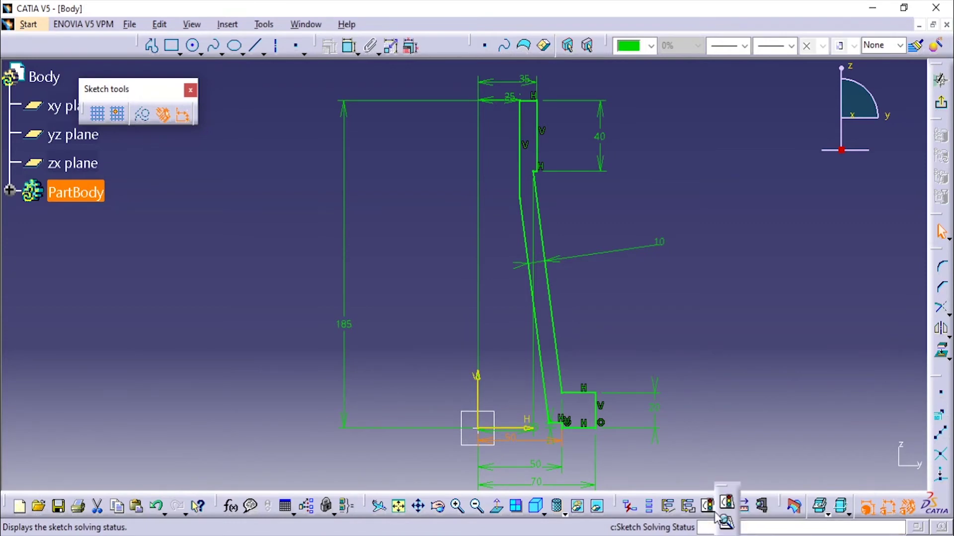
pyautogui.click(710, 507)
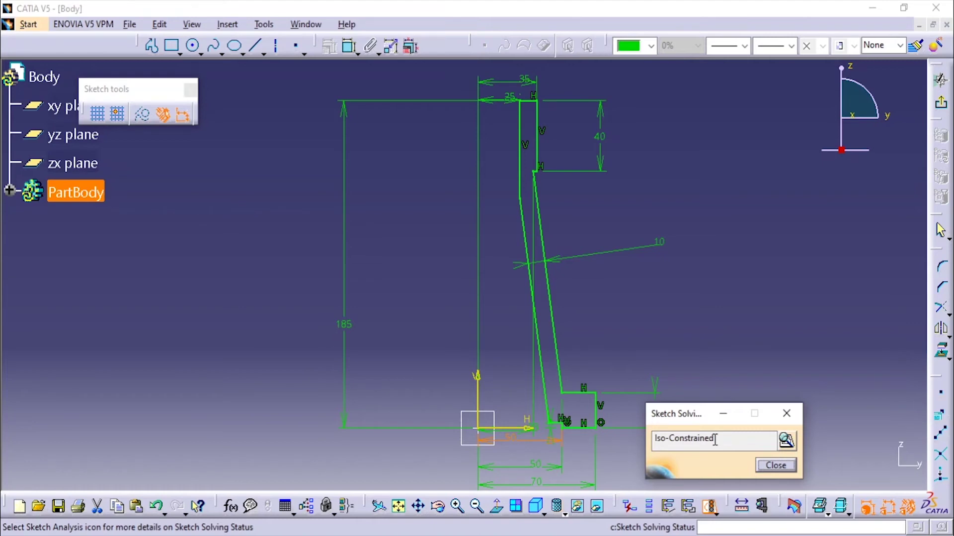
pyautogui.click(772, 466)
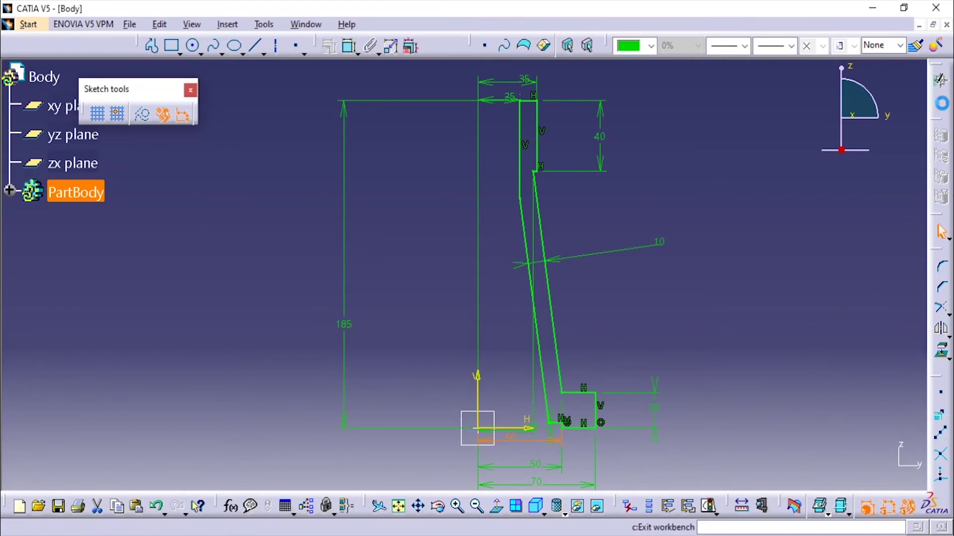
# Step: Exit the sketch and revolve the profile 360° about the Z axis with the Shaft feature
pyautogui.click(940, 103)
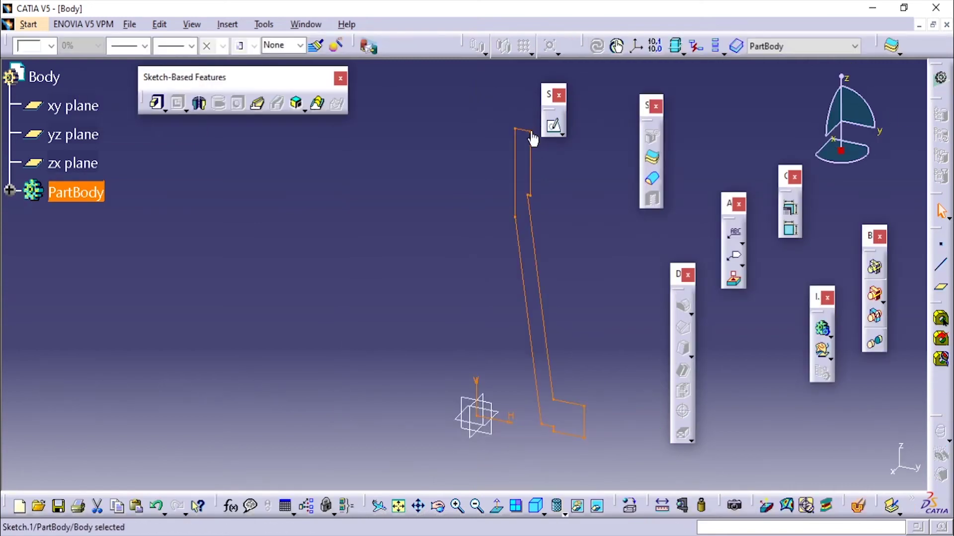
pyautogui.click(200, 105)
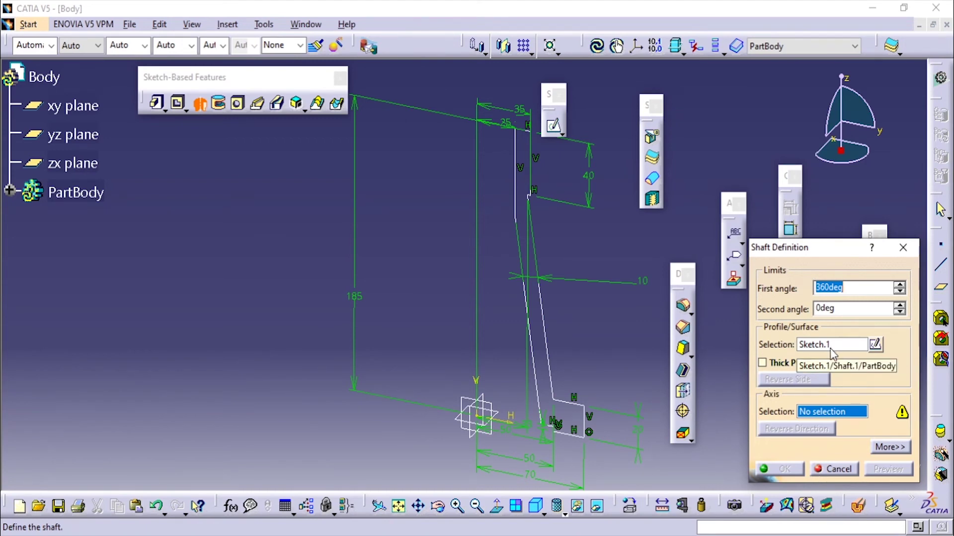
pyautogui.rightClick(838, 414)
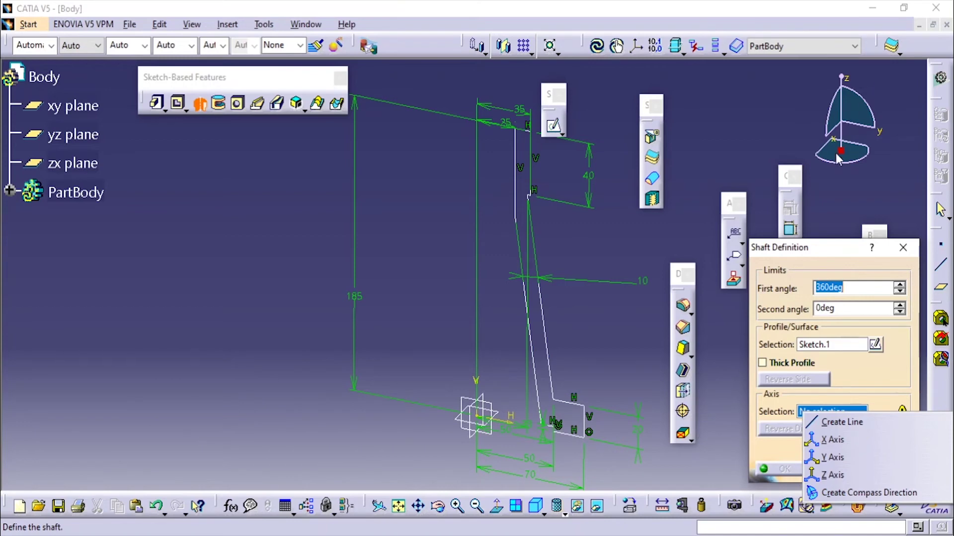
pyautogui.click(844, 471)
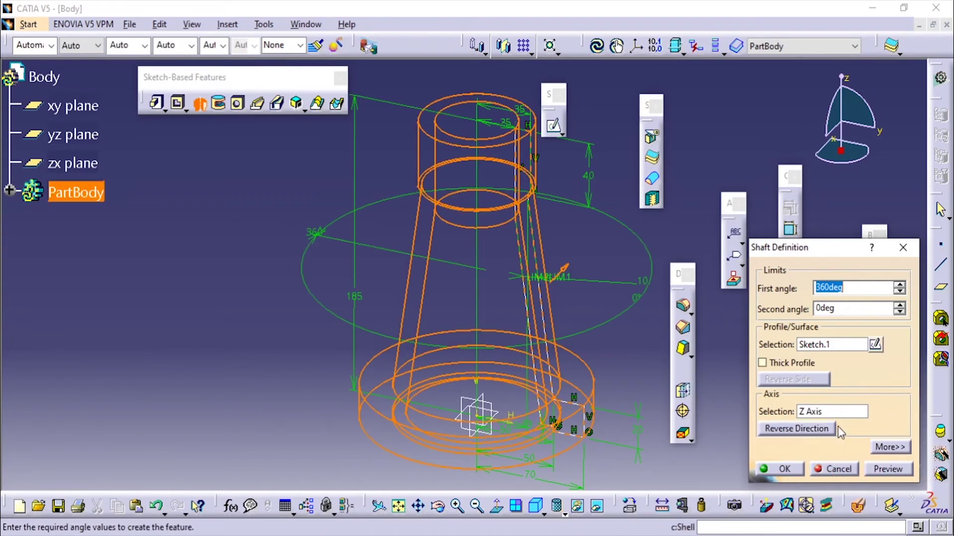
pyautogui.click(876, 471)
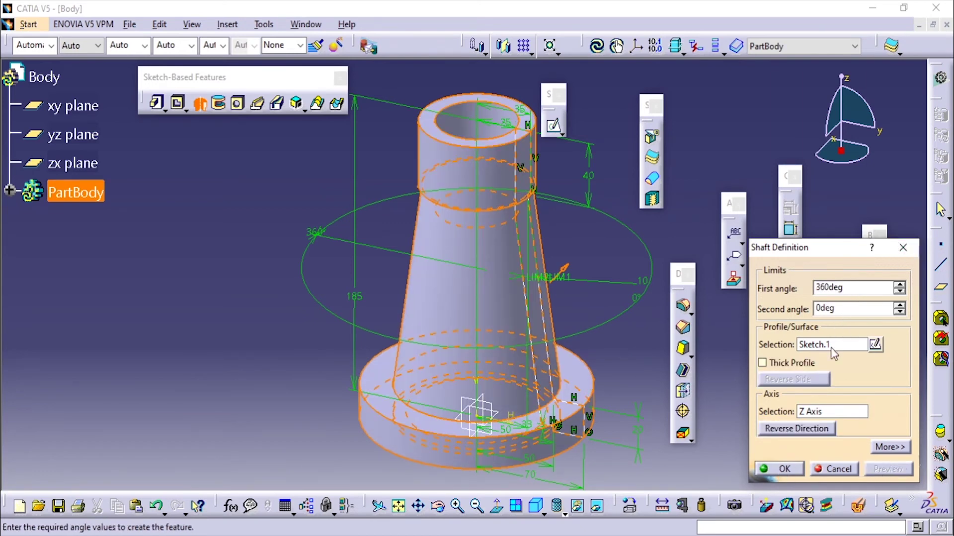
pyautogui.click(783, 470)
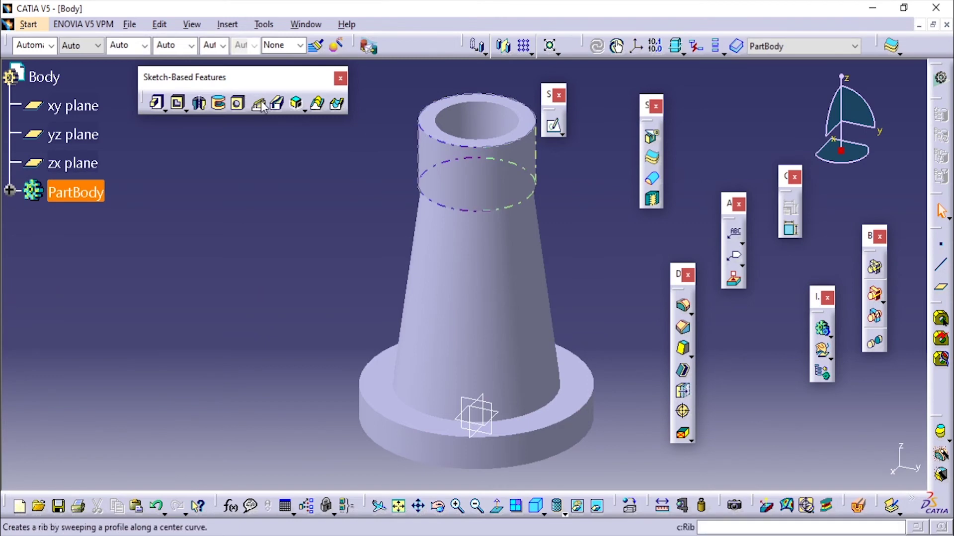
pyautogui.click(690, 314)
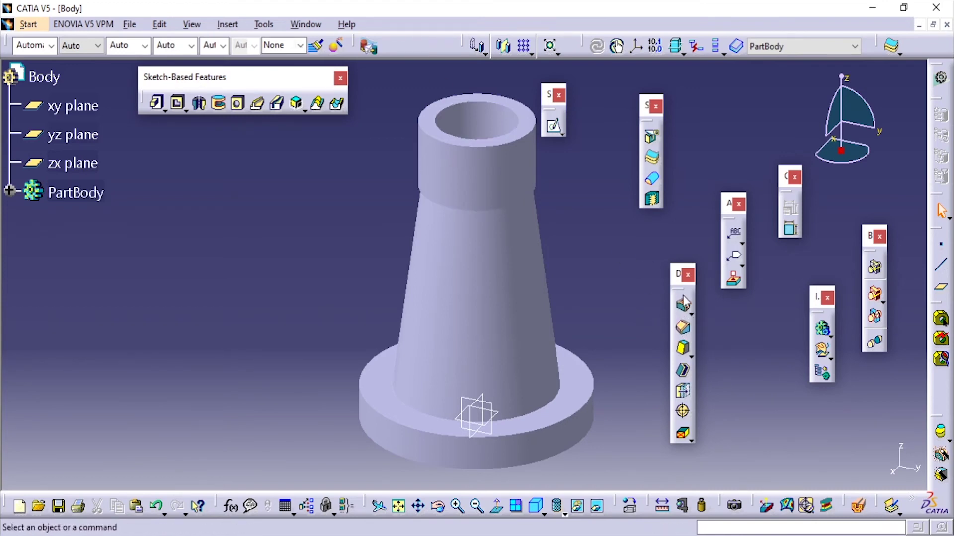
pyautogui.moveTo(937, 417); pyautogui.dragTo(939, 379)
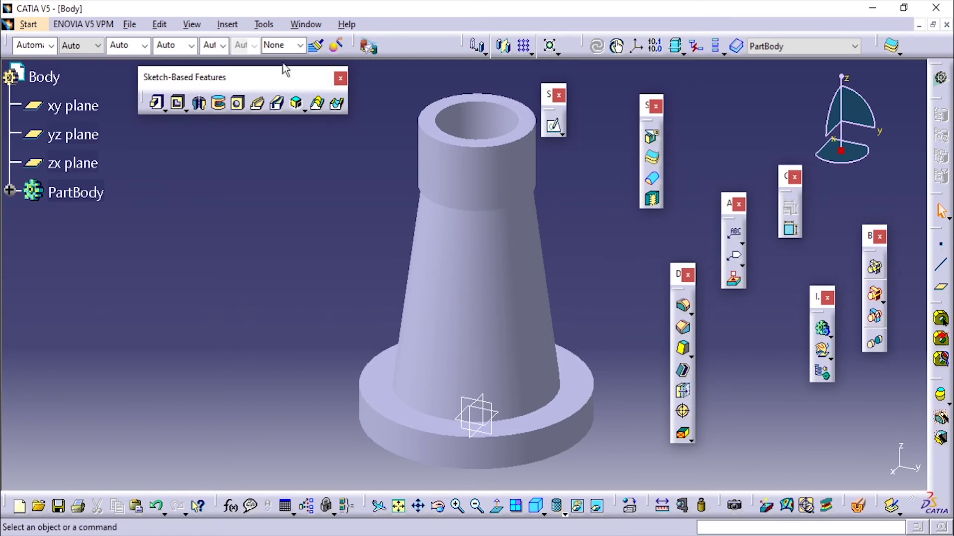
# Step: Start an Edge Fillet, check the fillet radius in the PDF drawing and set it to 8 mm
pyautogui.click(227, 25)
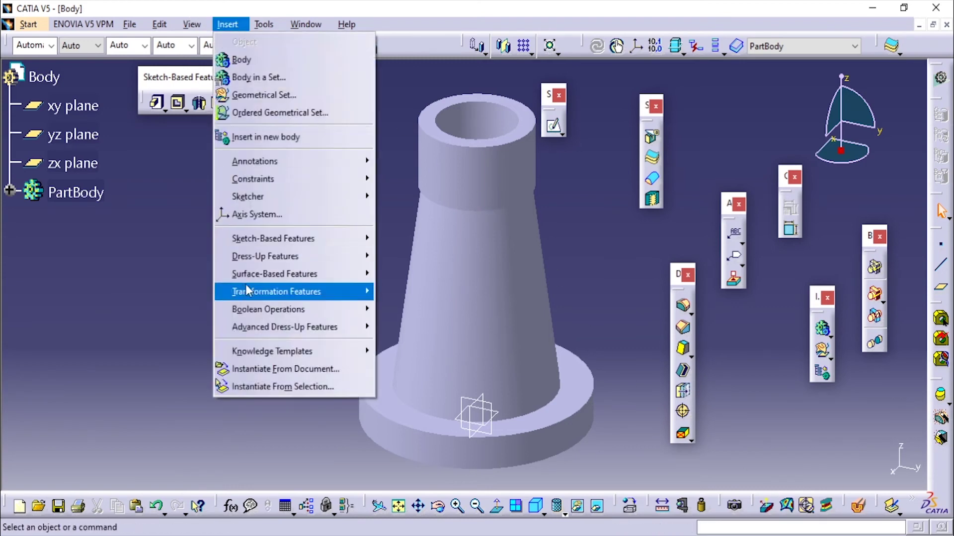
pyautogui.moveTo(301, 278)
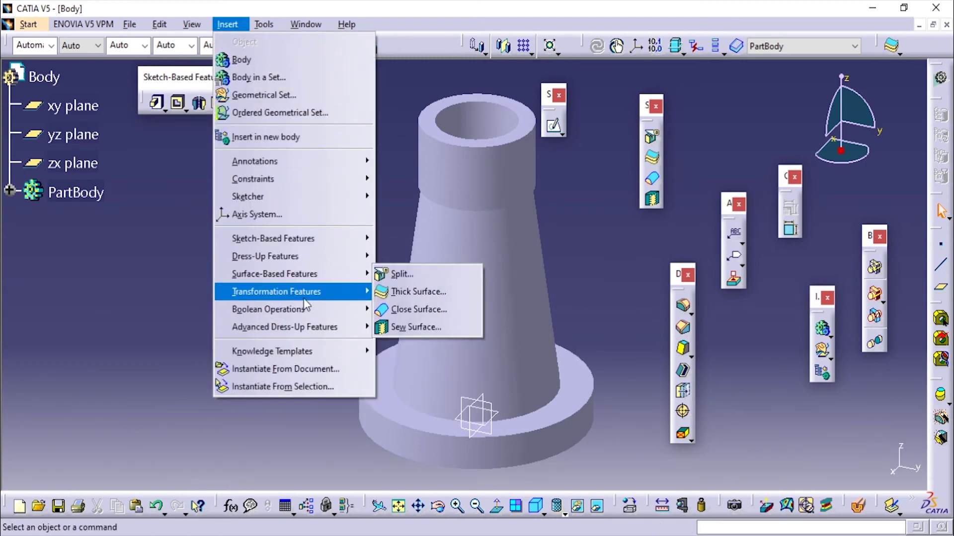
pyautogui.moveTo(318, 297)
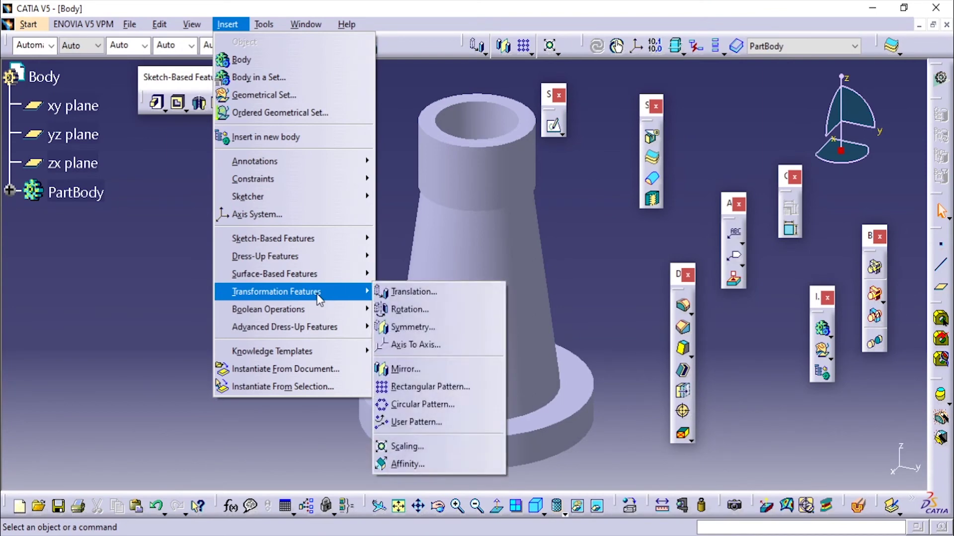
pyautogui.moveTo(323, 253)
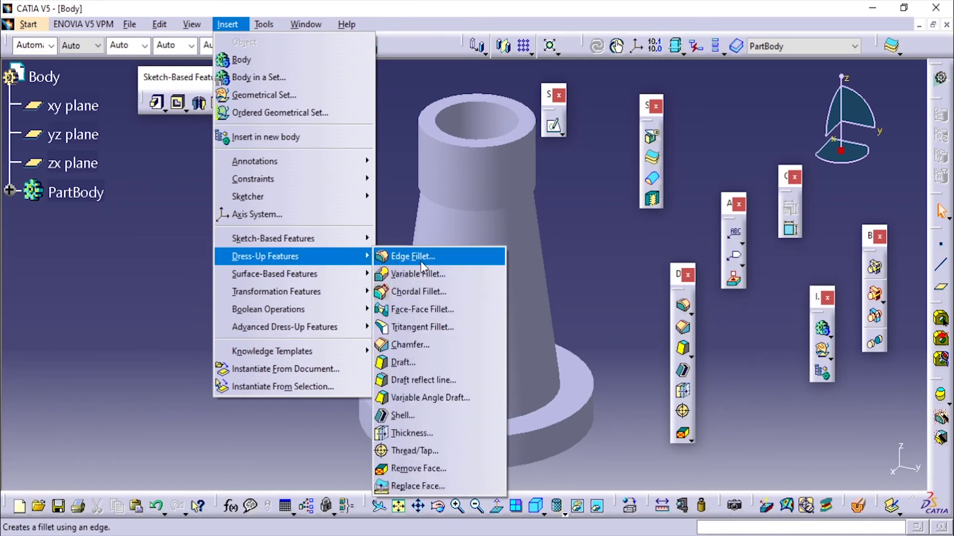
pyautogui.click(422, 259)
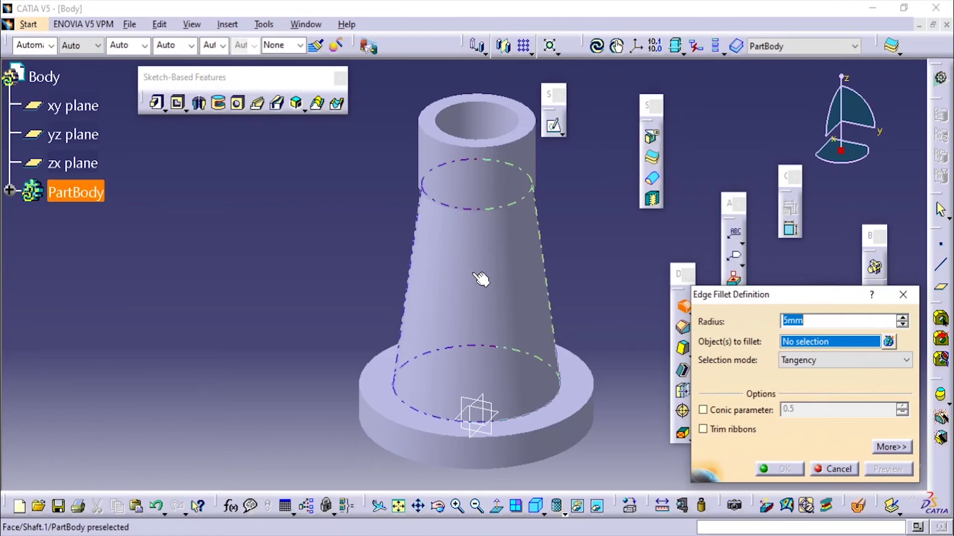
pyautogui.click(477, 534)
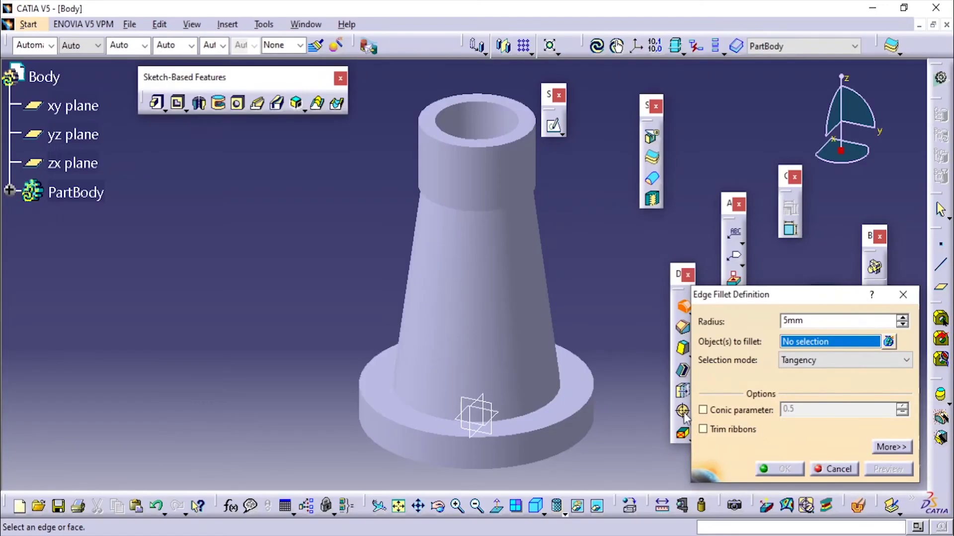
pyautogui.click(795, 321)
pyautogui.doubleClick(795, 320)
pyautogui.write('8')
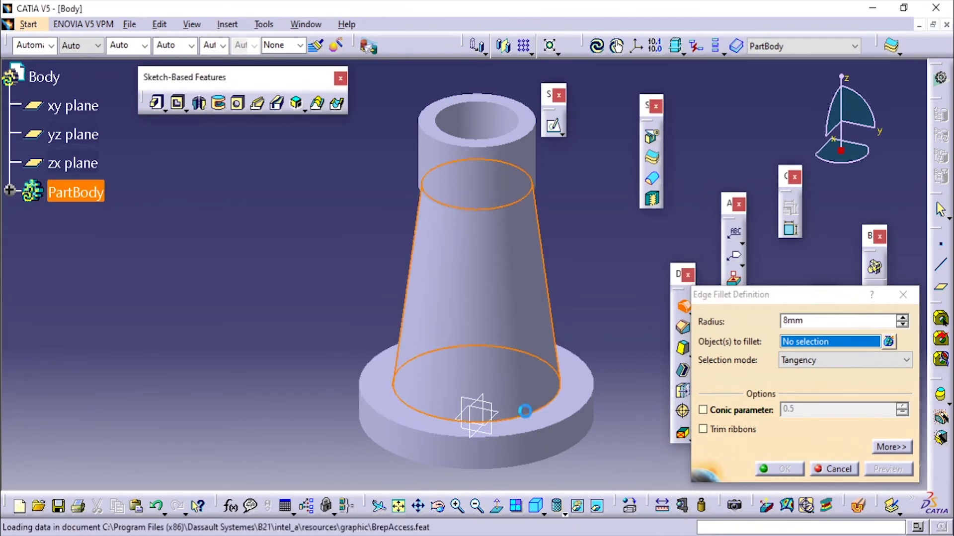
pyautogui.click(530, 414)
pyautogui.click(536, 418)
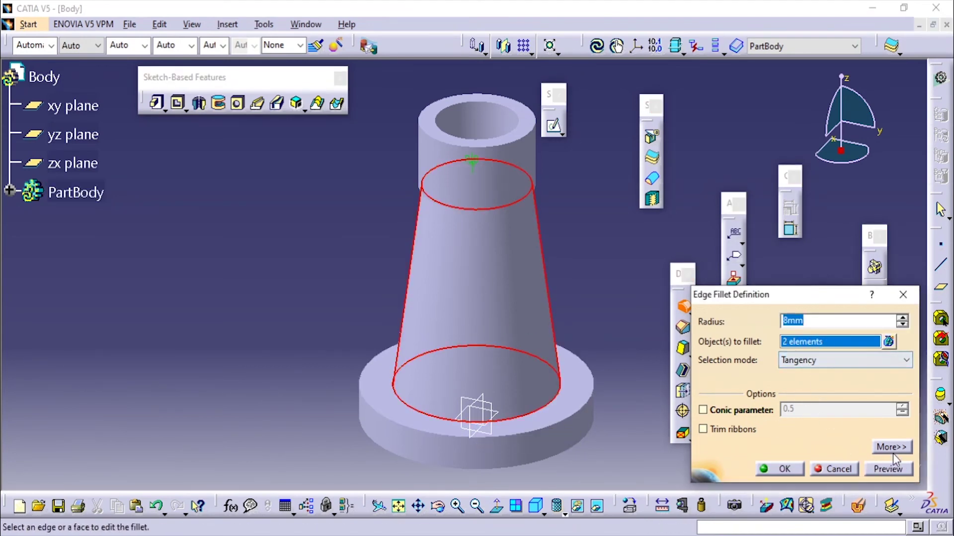
pyautogui.click(888, 468)
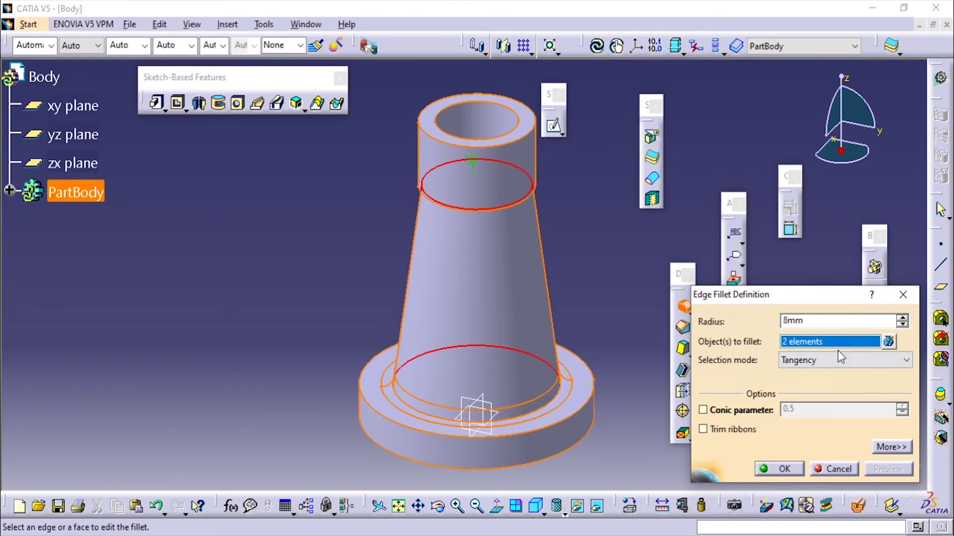
pyautogui.click(887, 342)
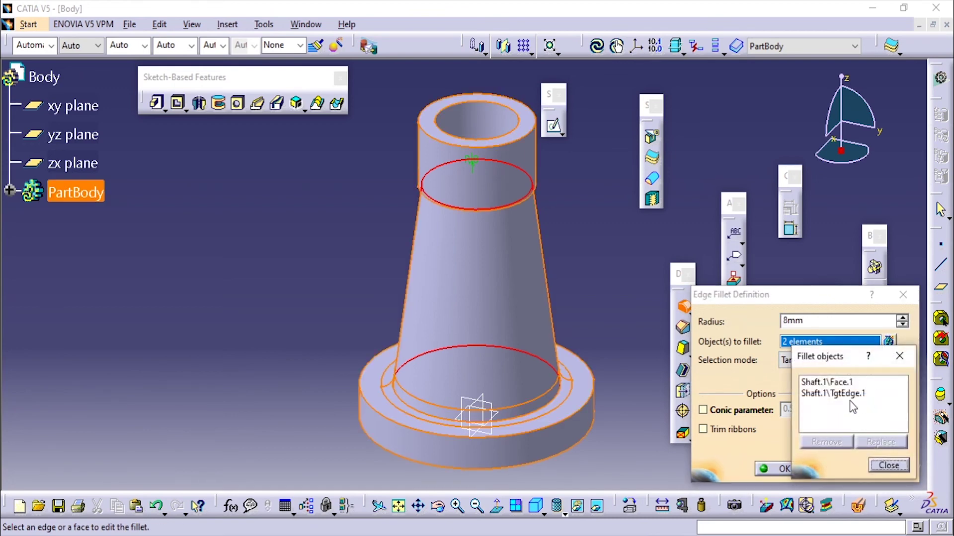
pyautogui.click(880, 465)
pyautogui.rightClick(837, 342)
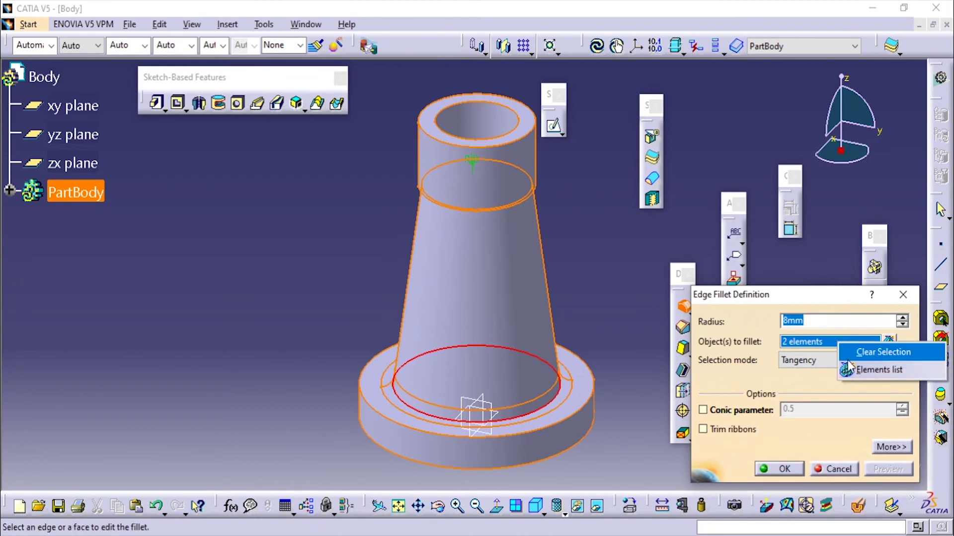
pyautogui.click(845, 351)
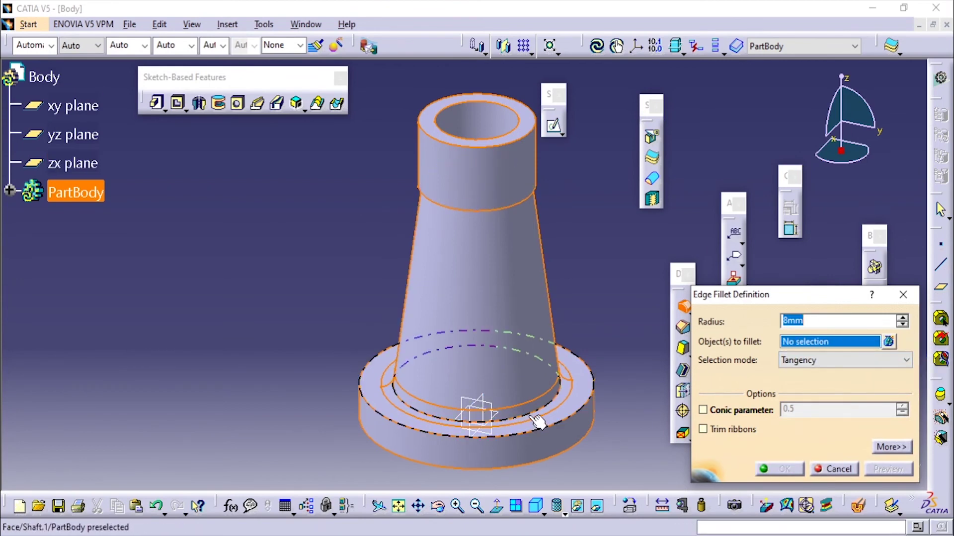
# Step: Fillet the circular edge where the conical body meets the base flange with the 8 mm radius
pyautogui.click(564, 403)
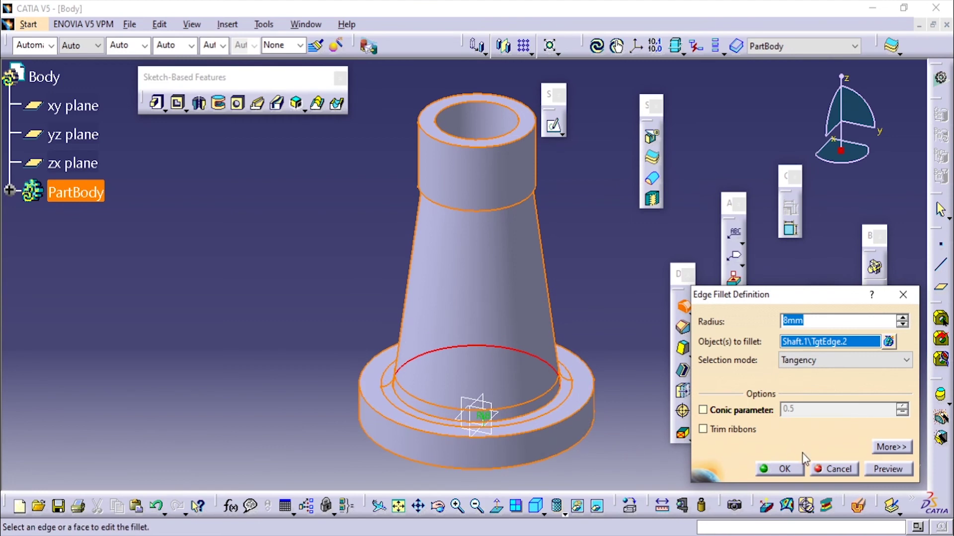
pyautogui.click(889, 469)
pyautogui.click(795, 469)
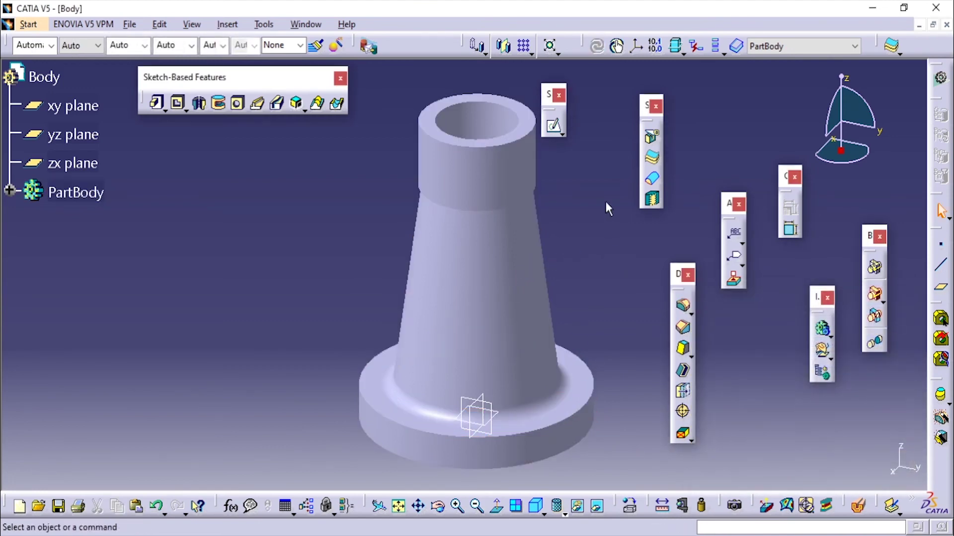
# Step: Fillet the edge where the cone meets the upper collar and the inner edge of the base recess with a 1 mm radius
pyautogui.click(227, 24)
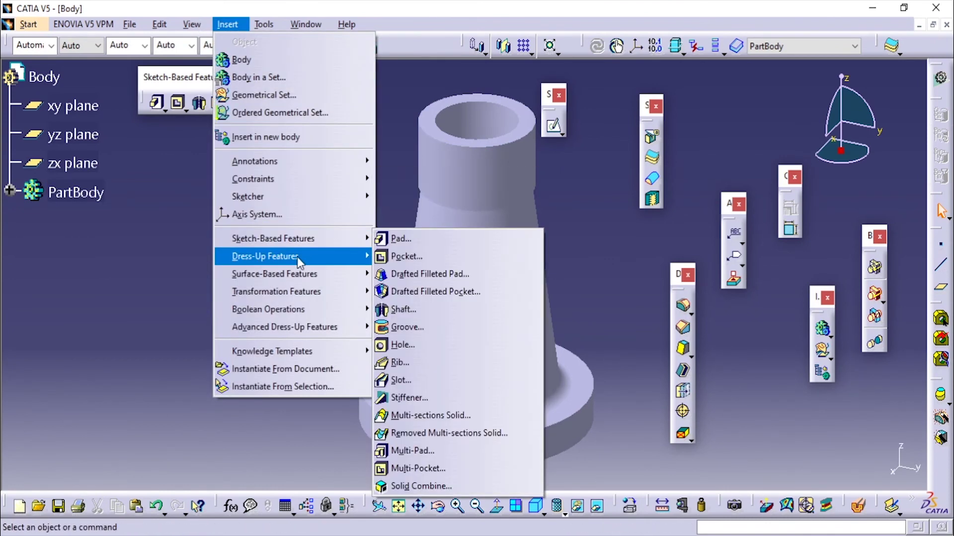
pyautogui.moveTo(297, 257)
pyautogui.click(437, 257)
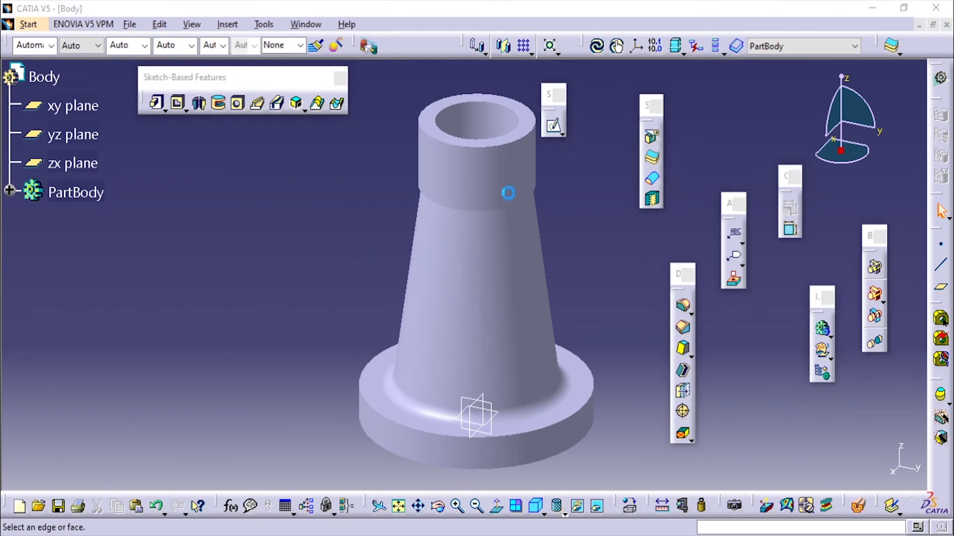
pyautogui.click(577, 227)
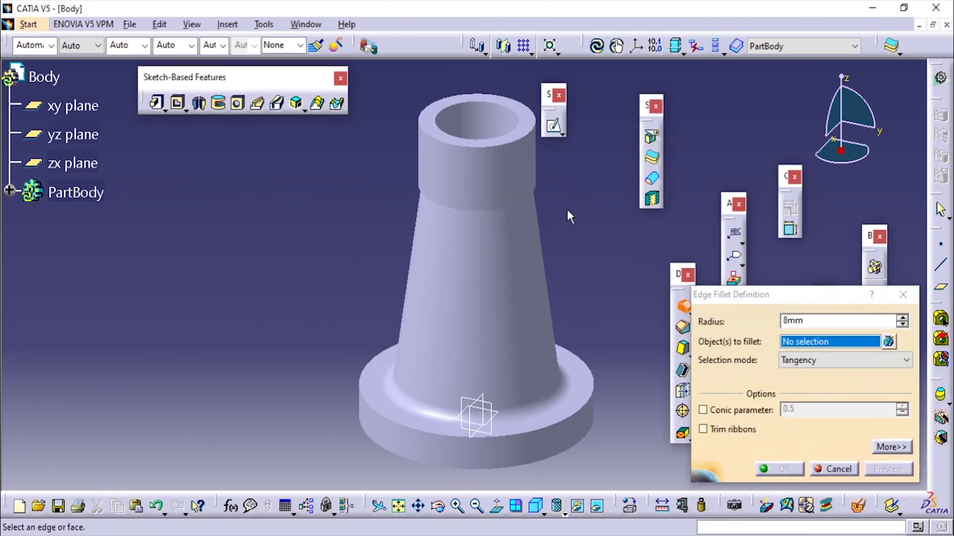
pyautogui.moveTo(588, 282); pyautogui.dragTo(428, 106, button='middle')
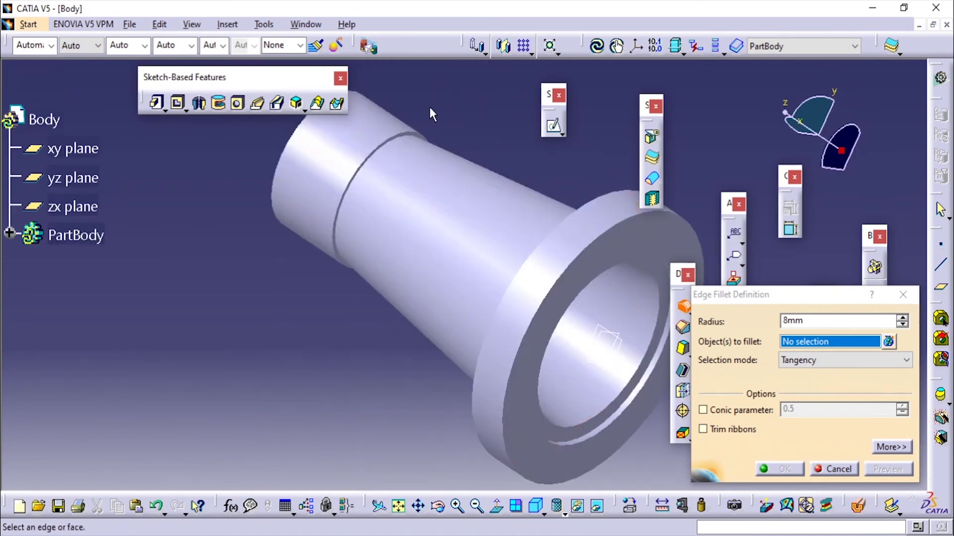
pyautogui.click(410, 133)
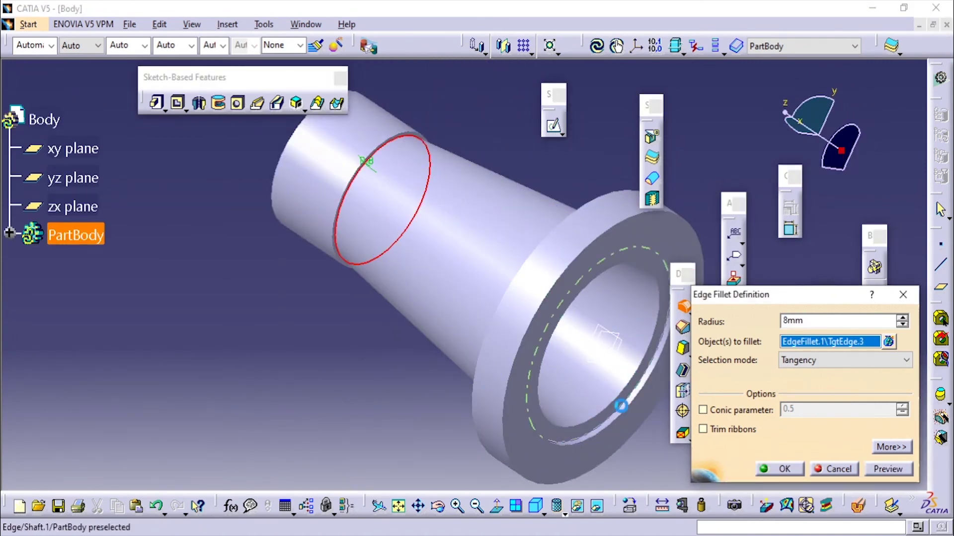
pyautogui.click(627, 410)
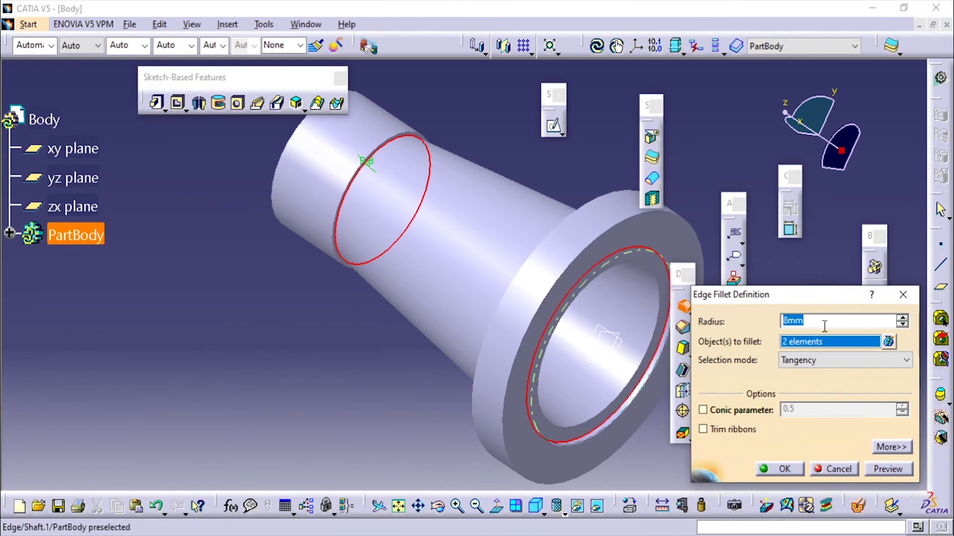
pyautogui.write('1')
pyautogui.click(795, 469)
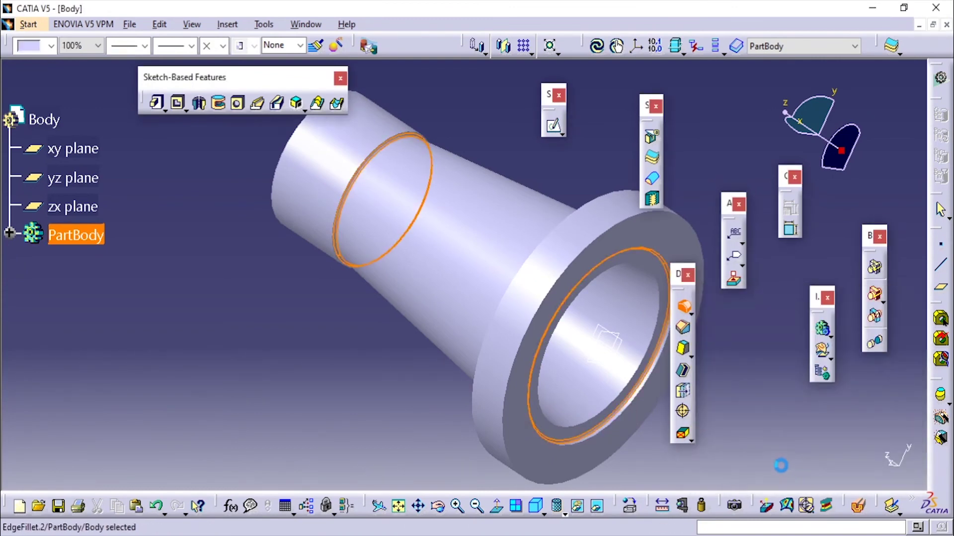
pyautogui.click(538, 155)
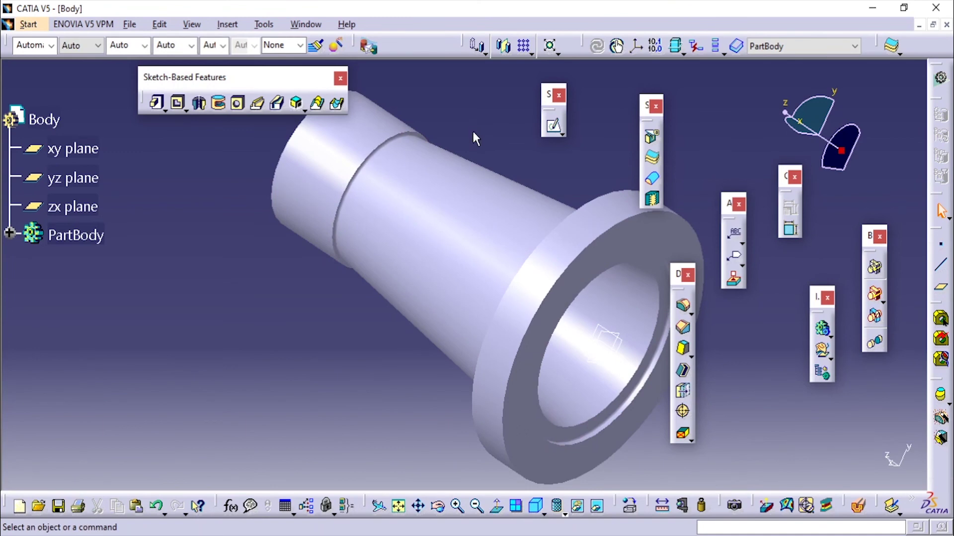
pyautogui.moveTo(481, 130)
pyautogui.mouseDown(button='middle')
pyautogui.moveTo(473, 138)
pyautogui.moveTo(638, 298)
pyautogui.moveTo(525, 330)
pyautogui.moveTo(511, 365)
pyautogui.mouseUp(button='middle')
pyautogui.click(37, 25)
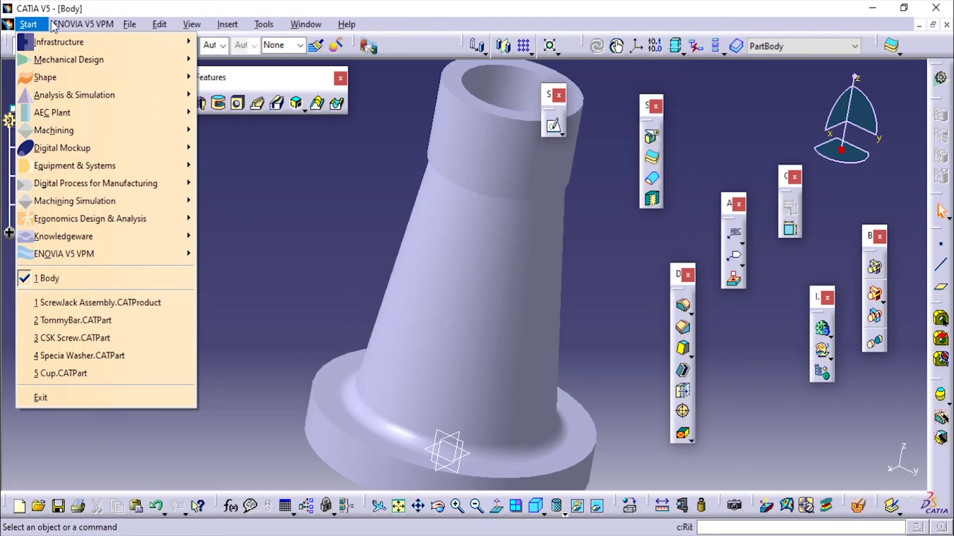
pyautogui.click(344, 269)
# Step: Start Apply Material, check the body's material in the PDF drawing and load the Default Material Catalog
pyautogui.click(630, 506)
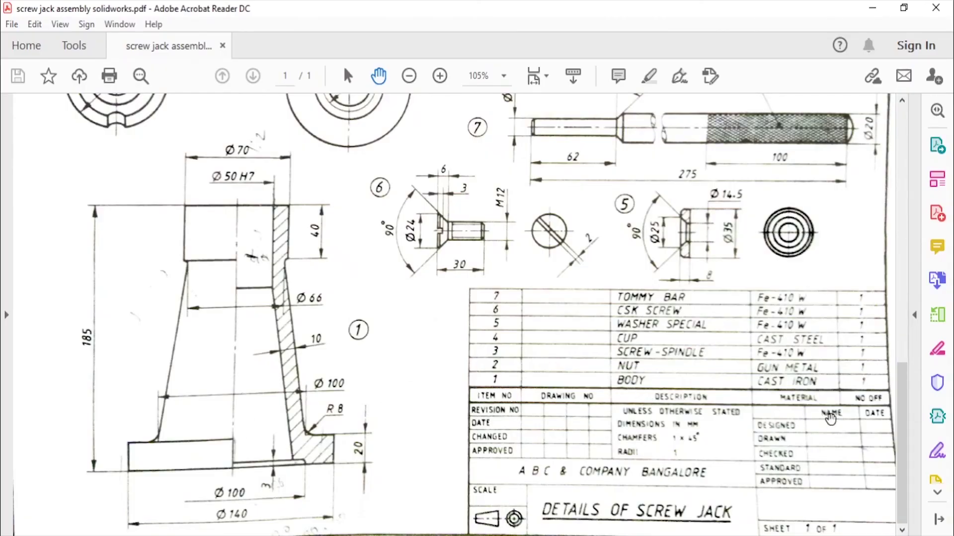
pyautogui.hotkey('alt', 'Tab')
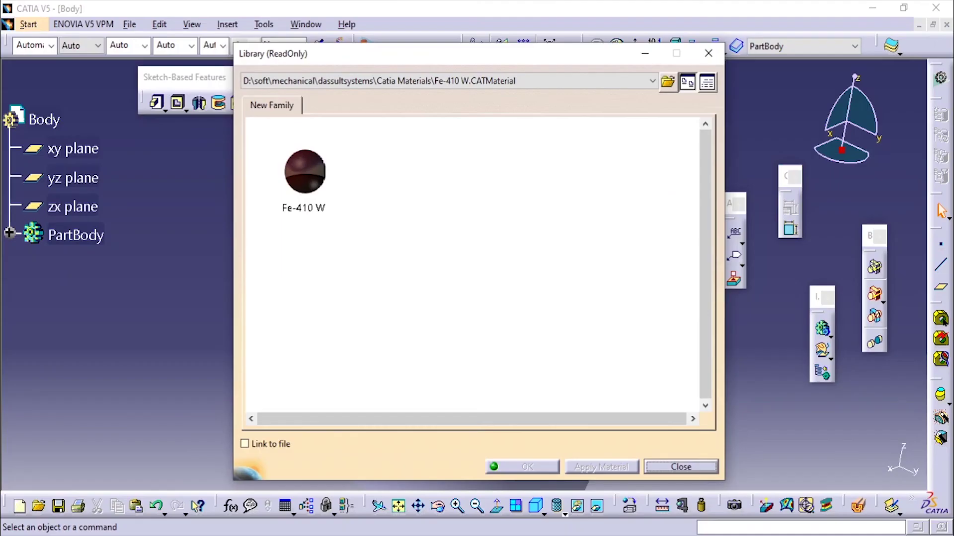
pyautogui.click(601, 82)
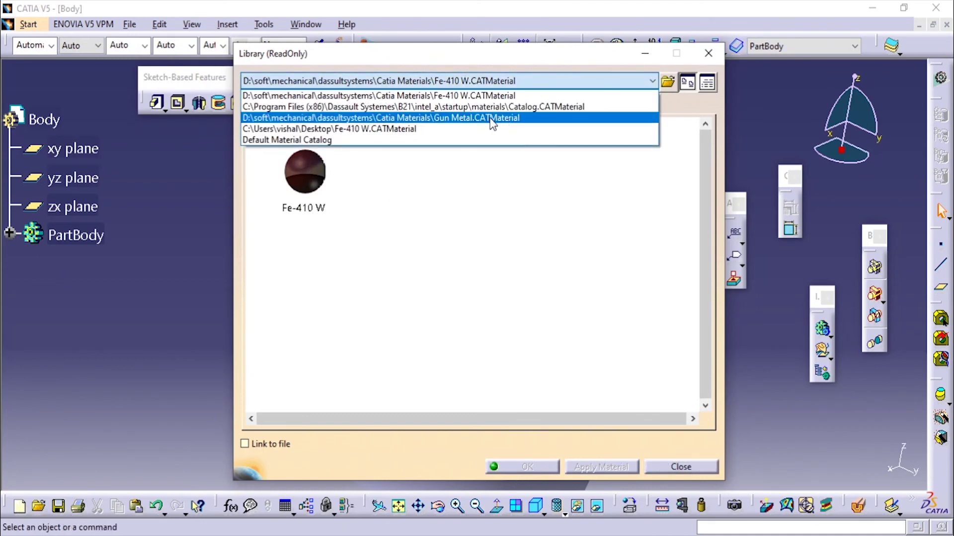
pyautogui.click(477, 141)
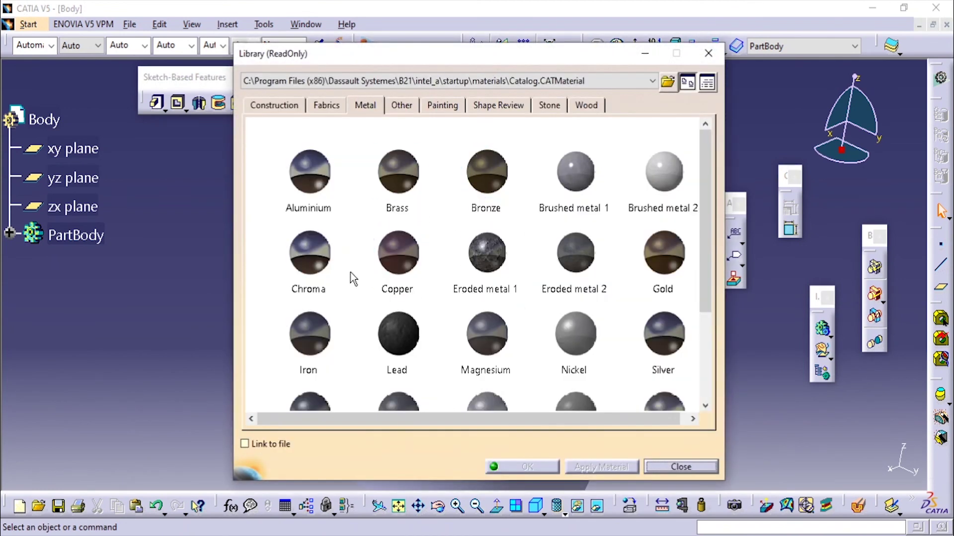
# Step: Apply the Iron material from the Metal family to the Body part
pyautogui.scroll(-3, 527, 298)
pyautogui.click(314, 230)
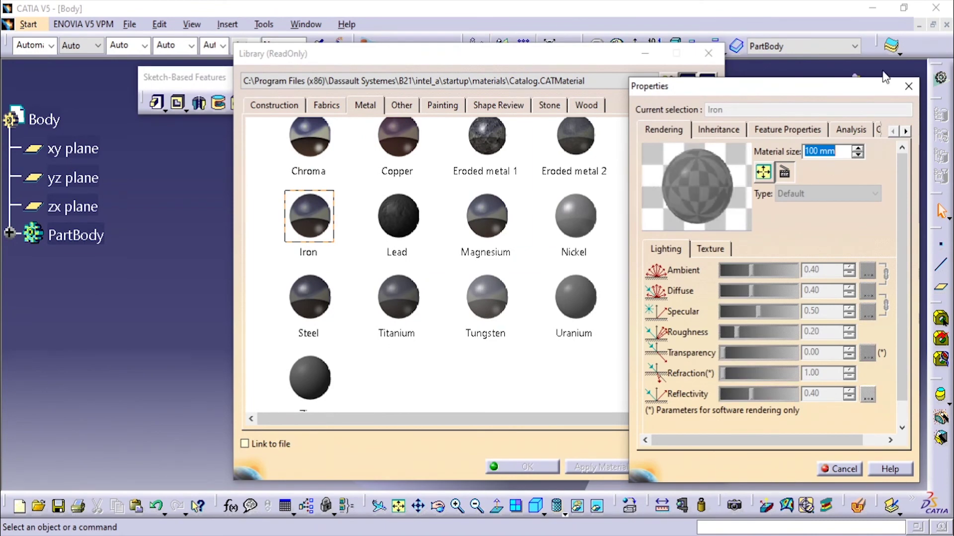
pyautogui.click(908, 87)
pyautogui.click(31, 119)
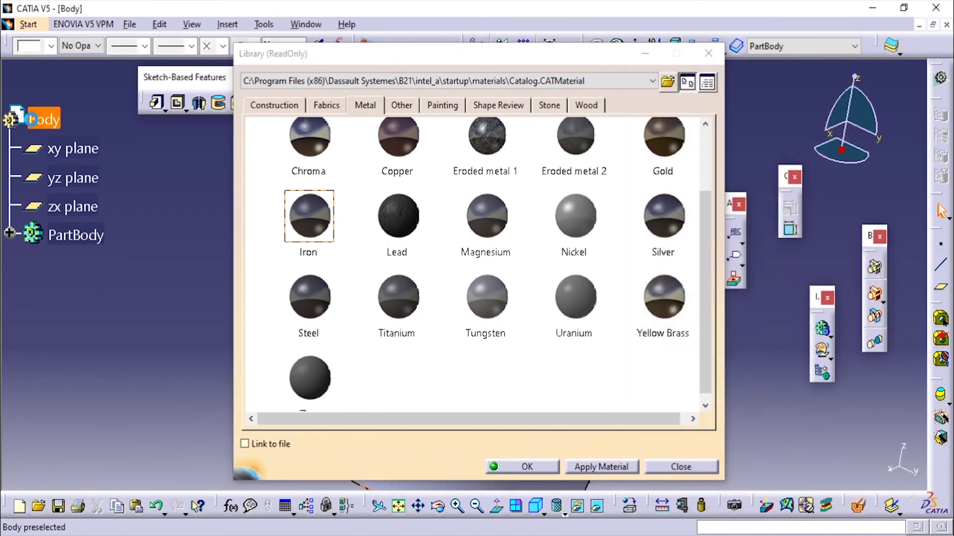
pyautogui.click(314, 216)
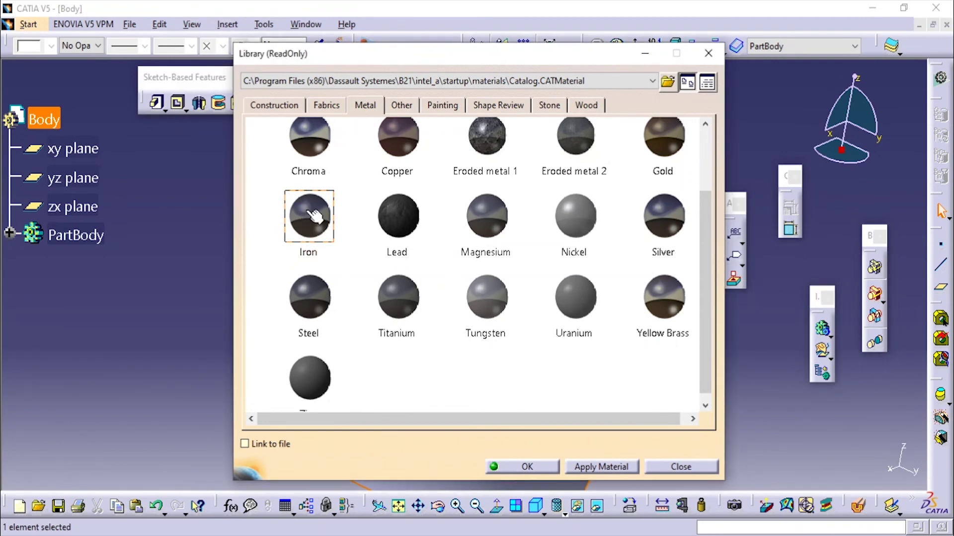
pyautogui.click(590, 470)
pyautogui.click(530, 465)
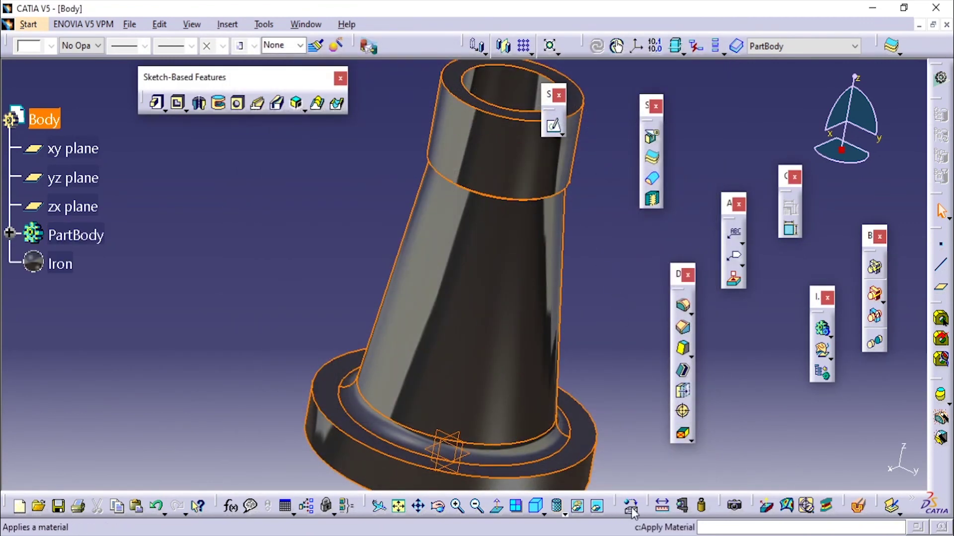
# Step: Compare the Shading with Edges without Smooth Edges display with Shading with Material, ending in Shading with Material
pyautogui.click(559, 507)
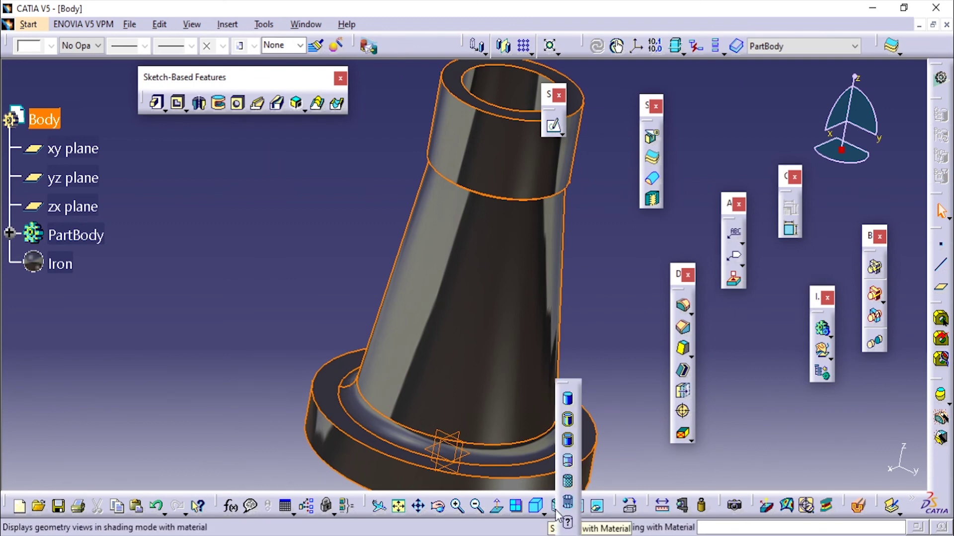
pyautogui.click(568, 483)
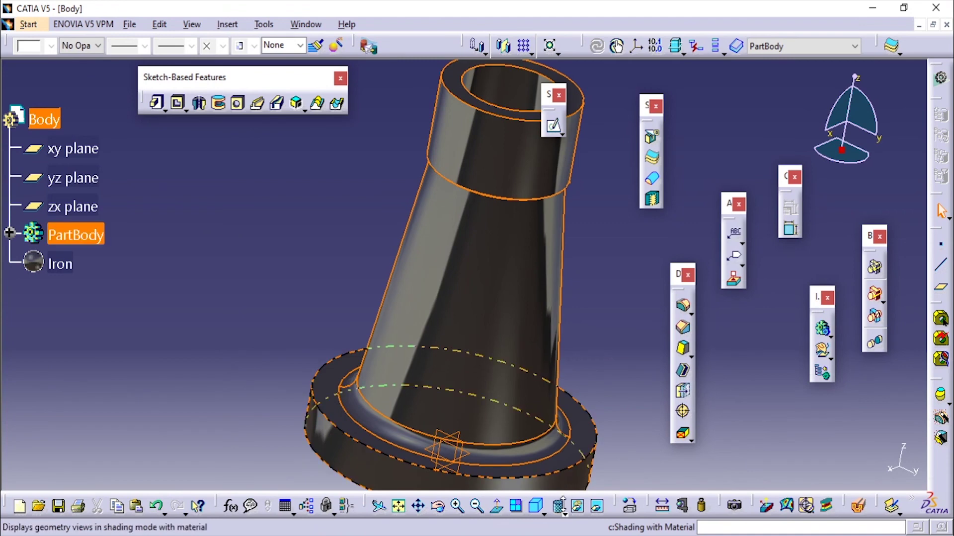
pyautogui.click(559, 506)
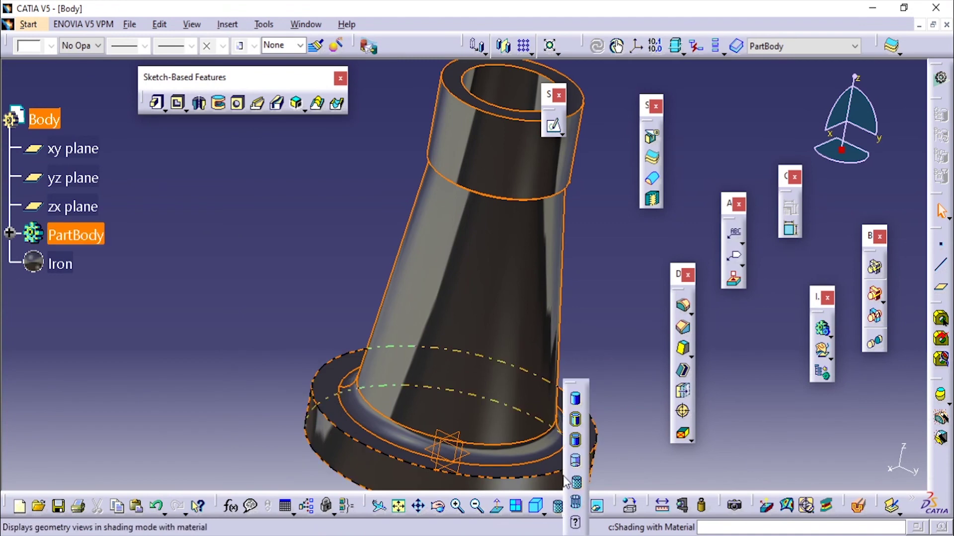
pyautogui.click(578, 443)
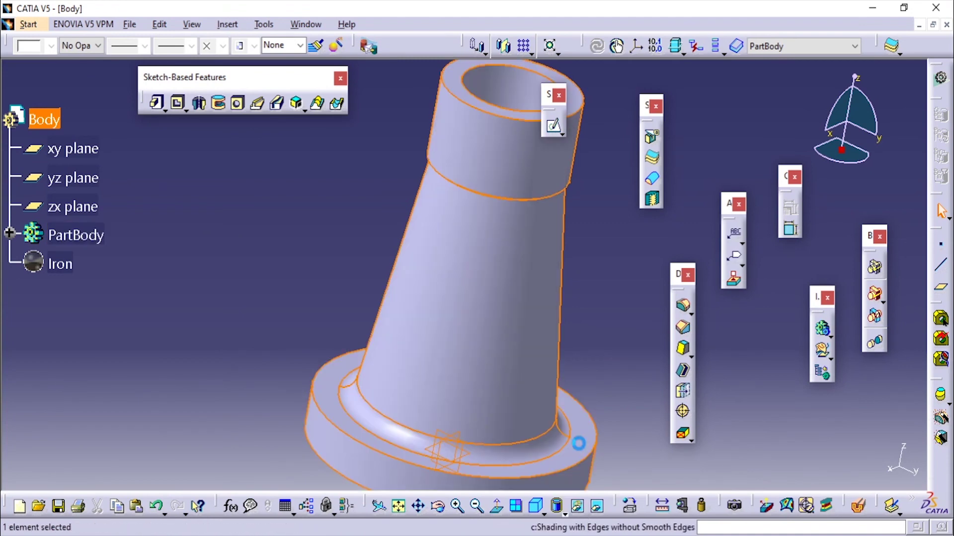
pyautogui.click(556, 506)
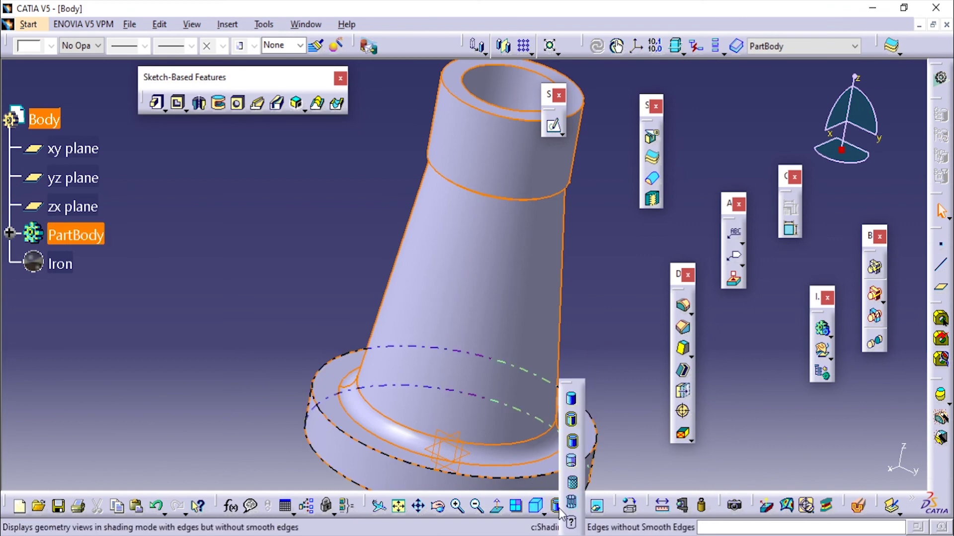
pyautogui.click(572, 485)
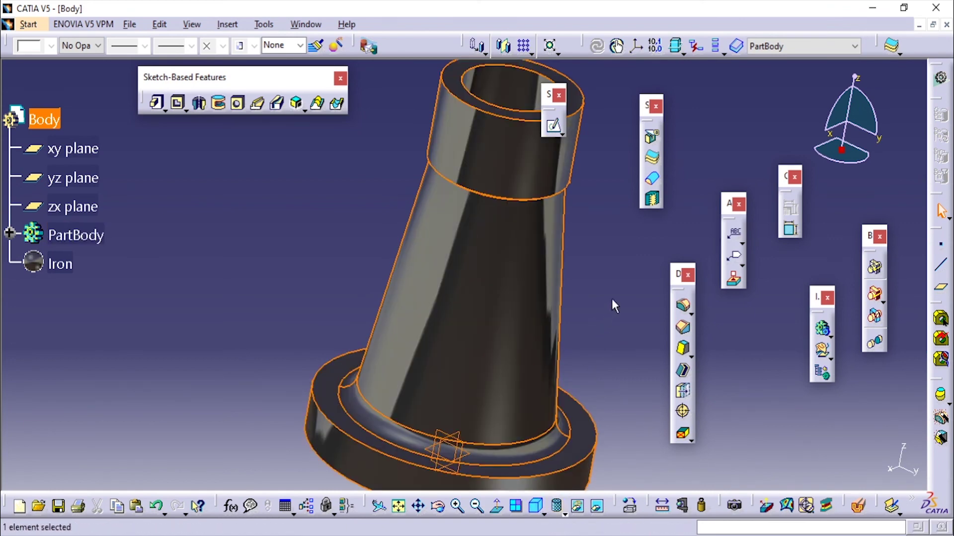